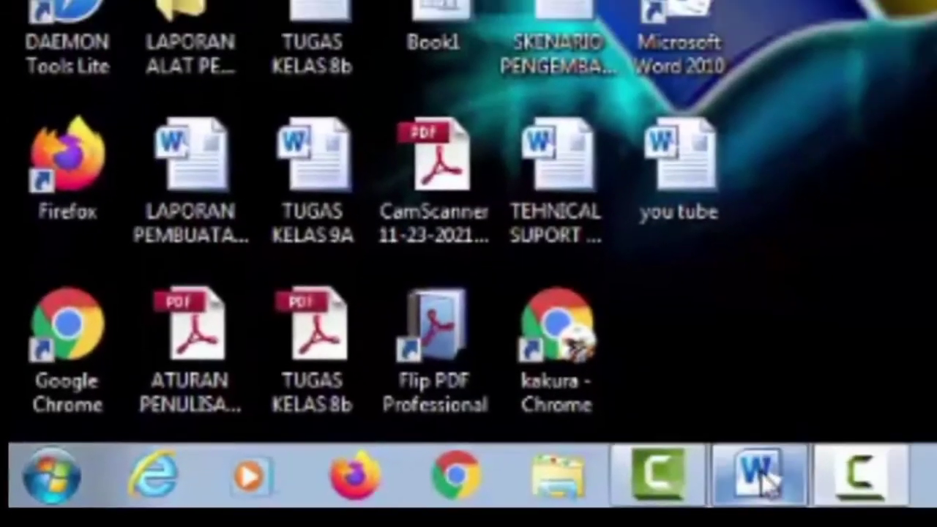
Switch to the blank document in Microsoft Word and open the Word Options
left_click(851, 468)
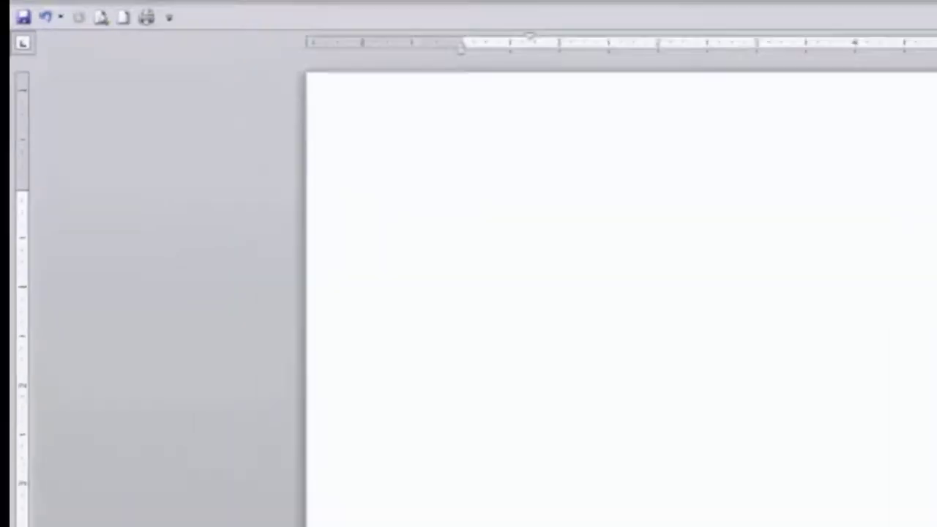
left_click(12, 22)
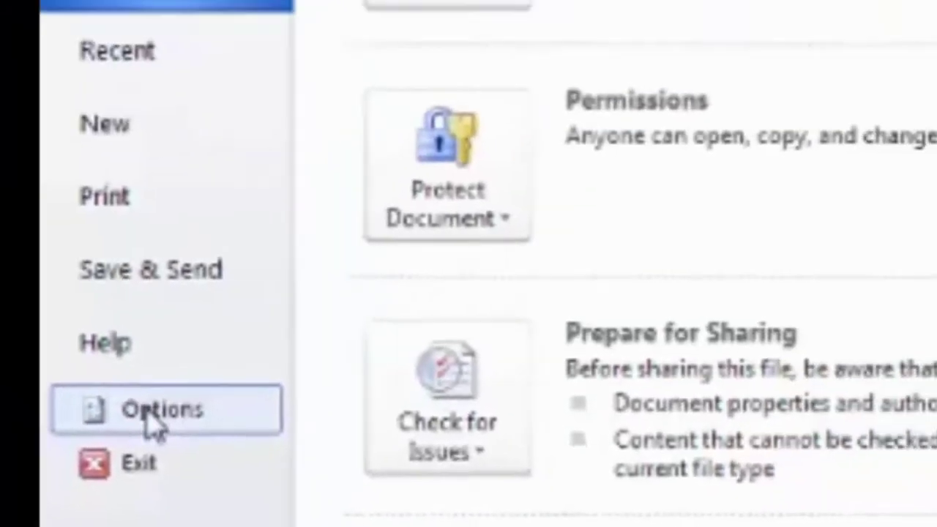
left_click(203, 296)
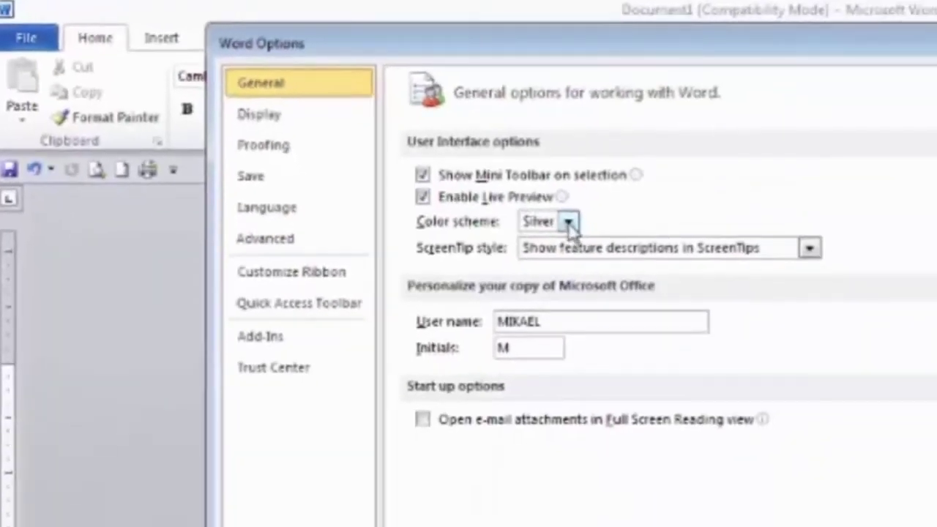
Look through the available colour schemes in the General options and view the Display options
left_click(568, 223)
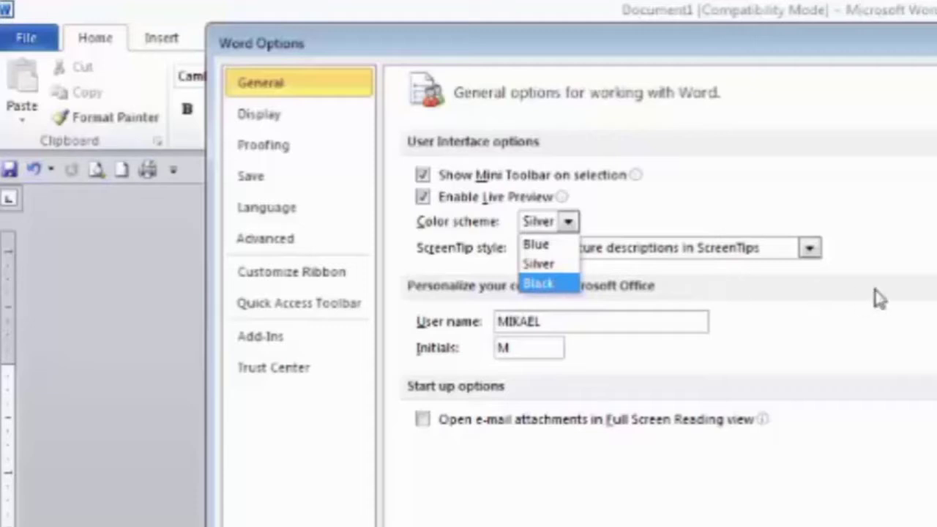
key("Escape")
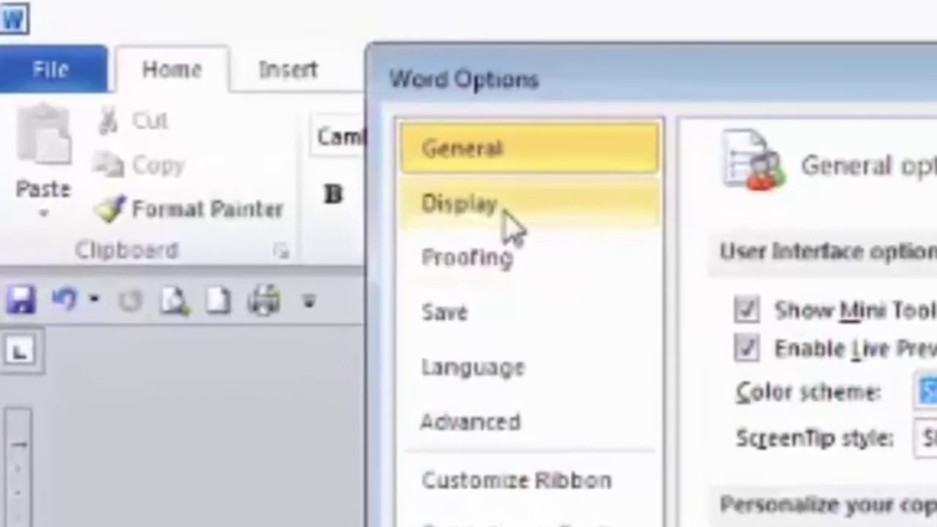
left_click(510, 228)
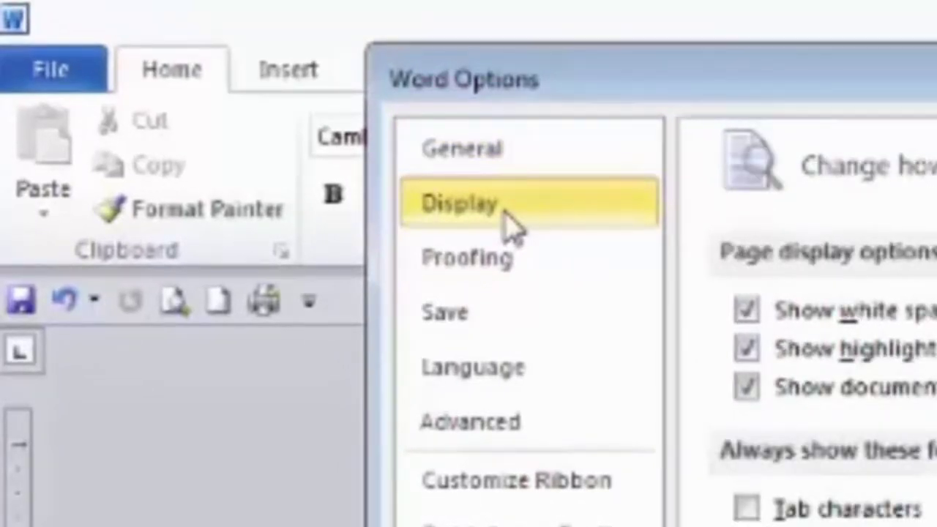
Enable check spelling as you type, contextual spelling, mark grammar errors, check grammar with spelling and readability statistics in the Proofing options
left_click(485, 267)
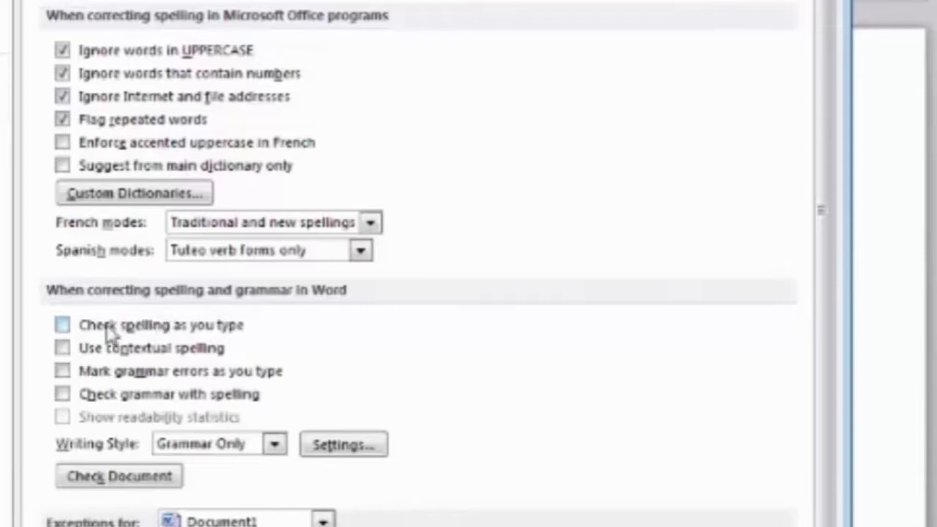
left_click(62, 326)
left_click(63, 349)
left_click(63, 372)
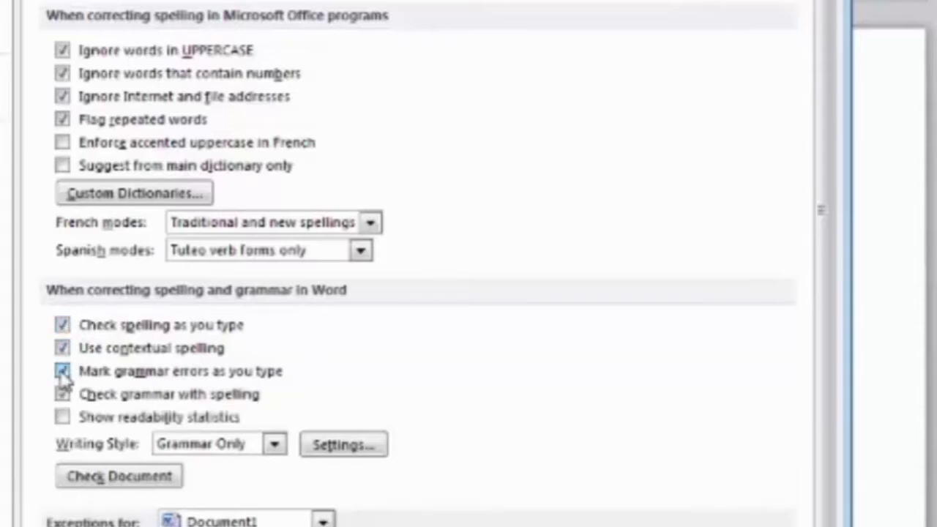
left_click(62, 395)
left_click(63, 418)
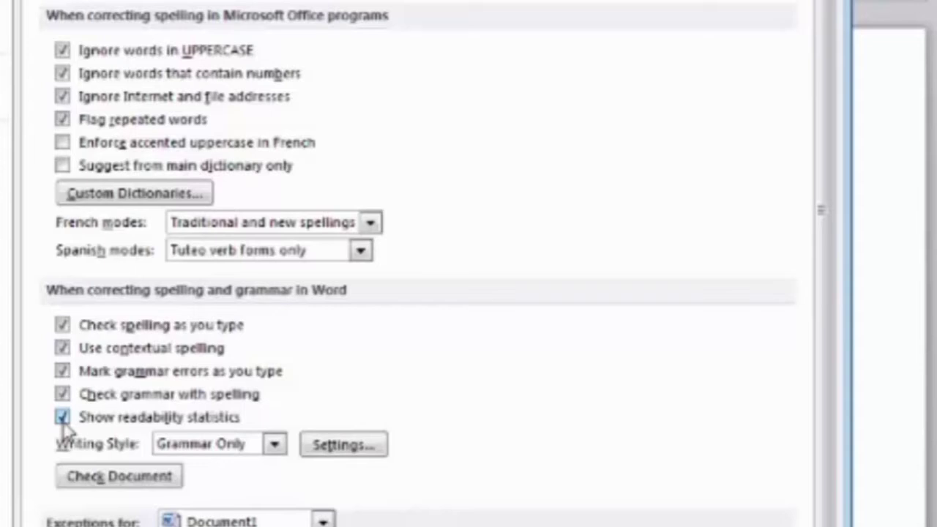
Disable check spelling as you type, contextual spelling, marking grammar errors as you type and checking grammar with spelling
left_click(65, 325)
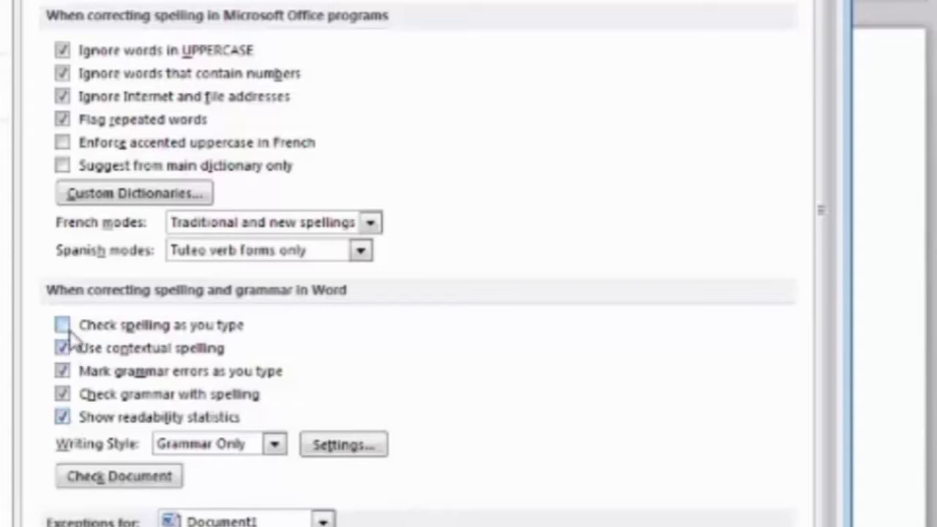
left_click(64, 349)
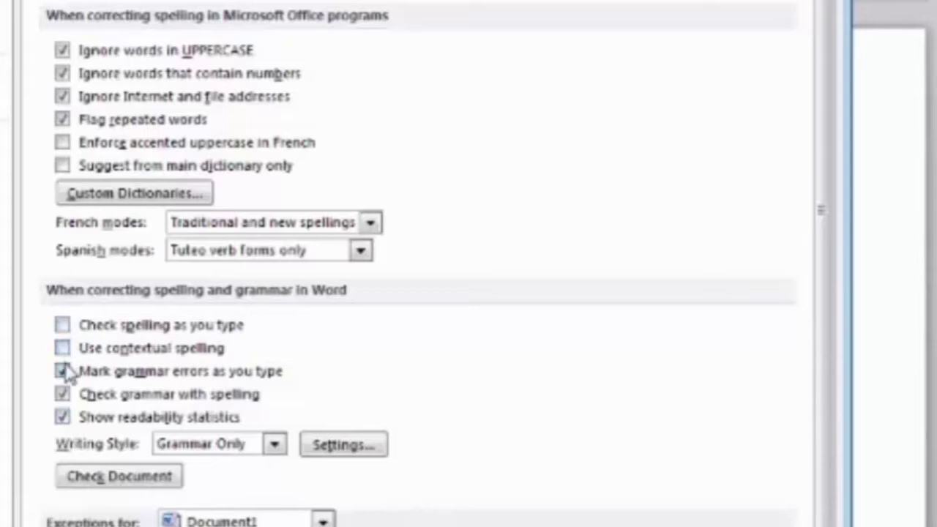
left_click(64, 371)
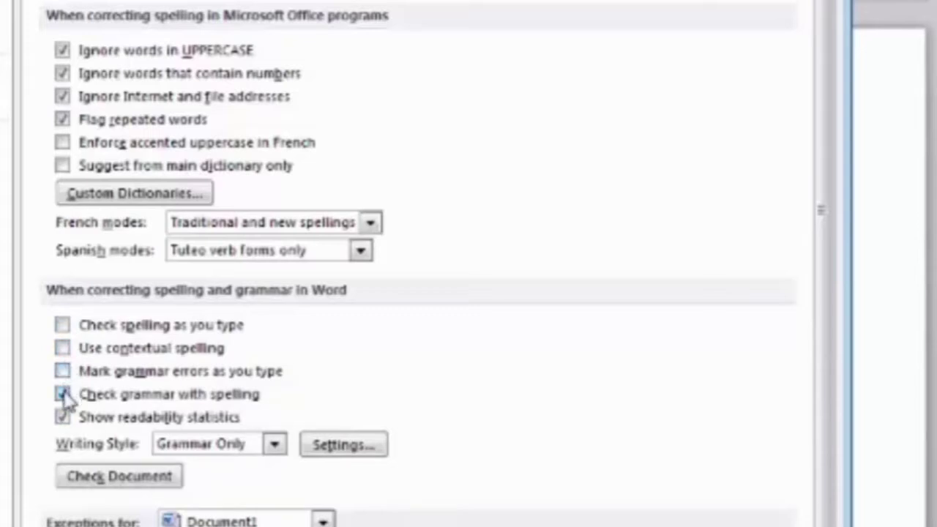
left_click(63, 394)
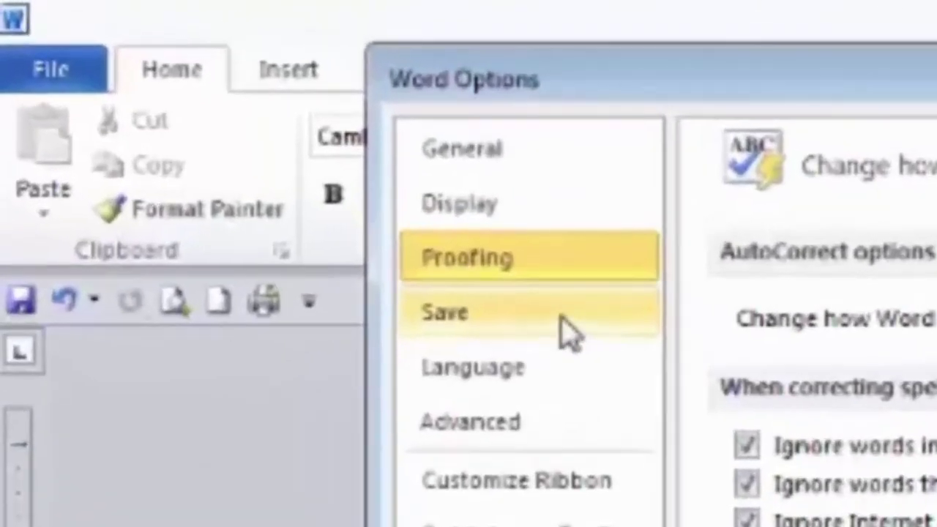
Set the default file format for saving documents to Word 97-2003 Document (*.doc)
left_click(191, 111)
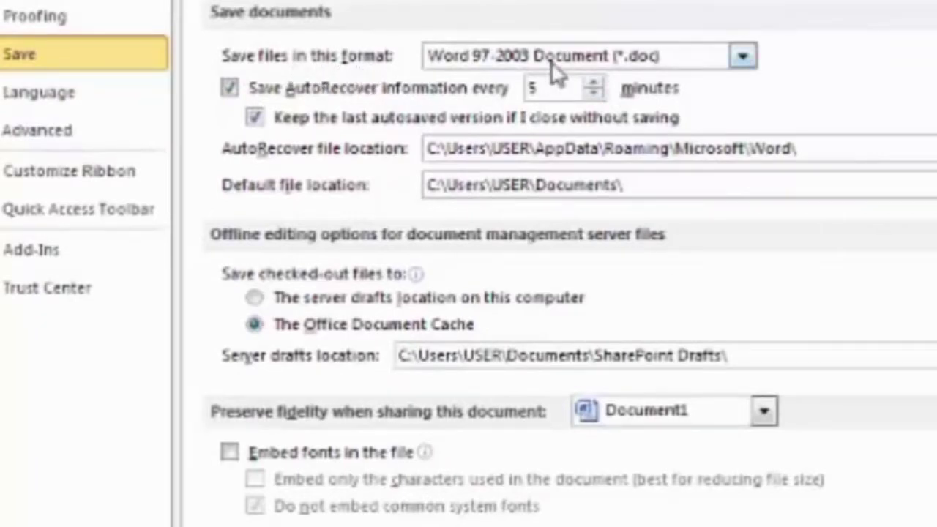
left_click(743, 57)
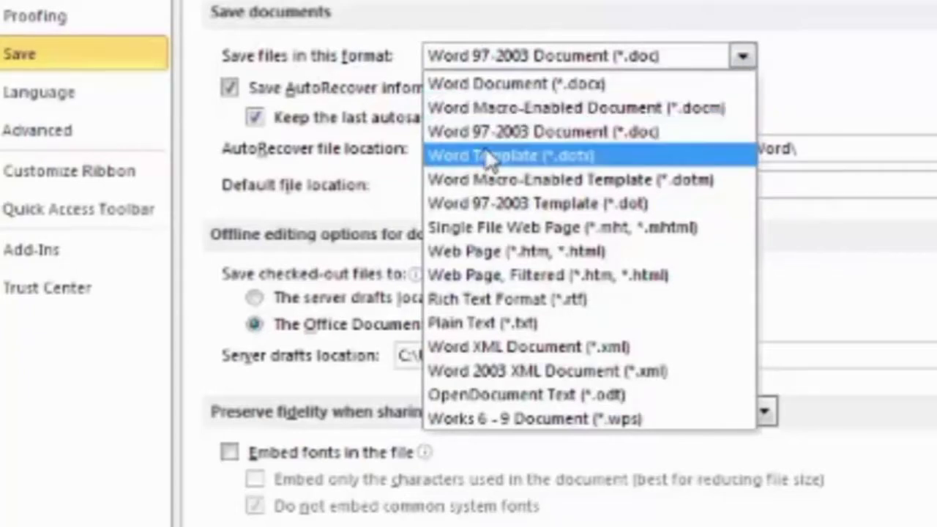
left_click(597, 133)
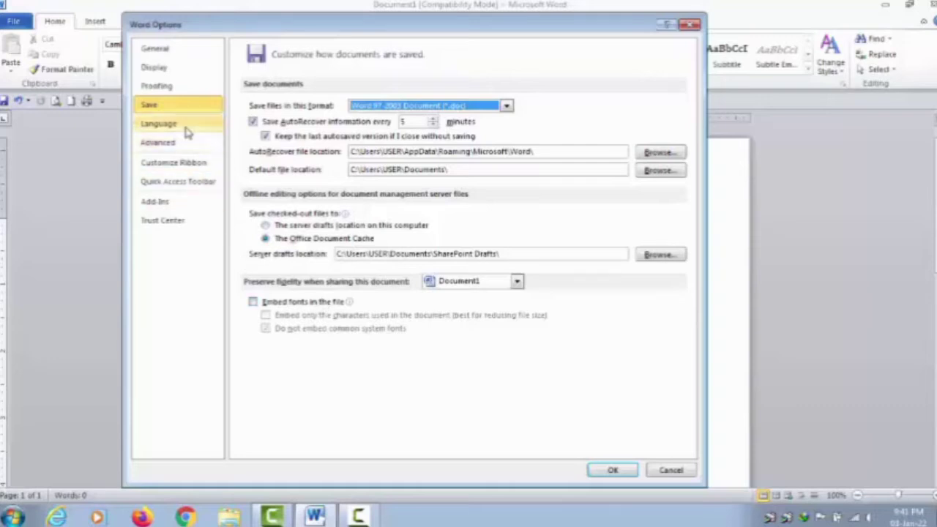
View the Language options, and enable Show text boundaries in the Advanced options
left_click(163, 123)
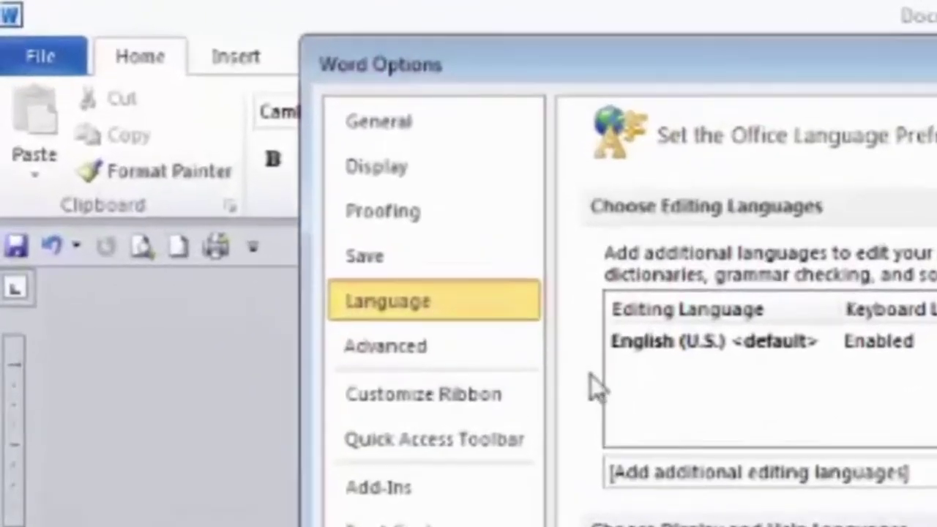
left_click(406, 356)
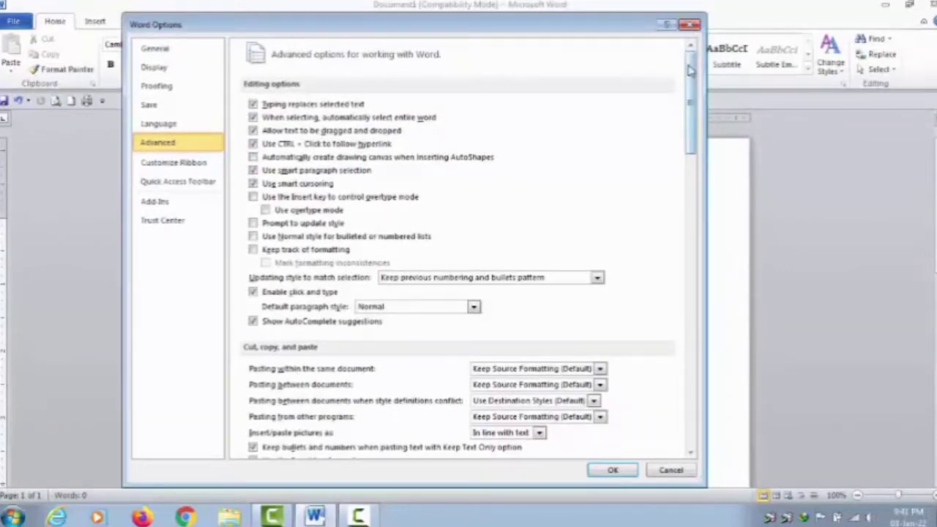
left_click_drag(690, 70, 685, 172)
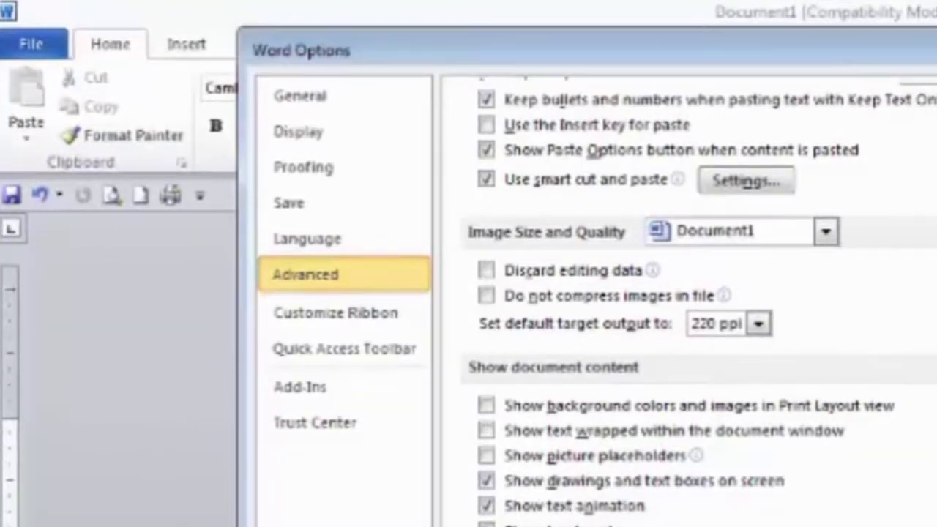
left_click(486, 526)
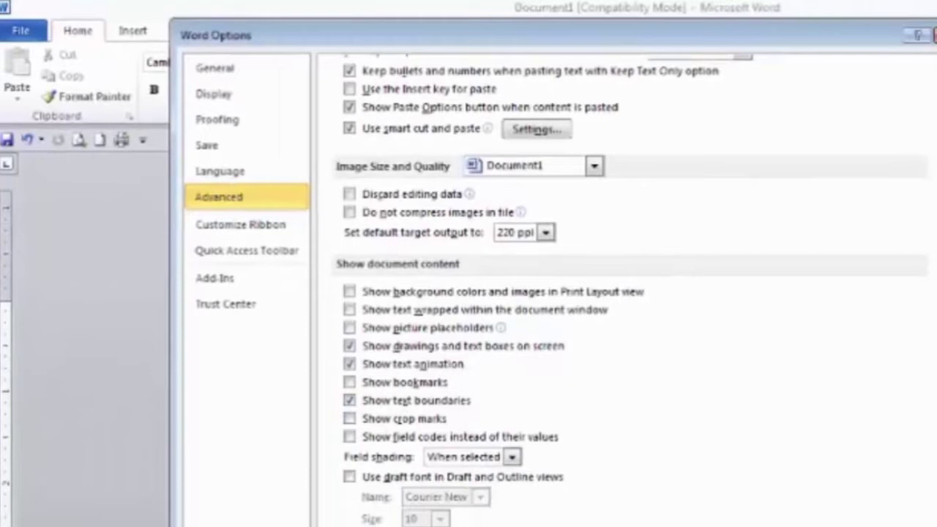
Set the measurement units to Centimeters in the Advanced display options and apply the Word Options
scroll(629, 293, "down", 5)
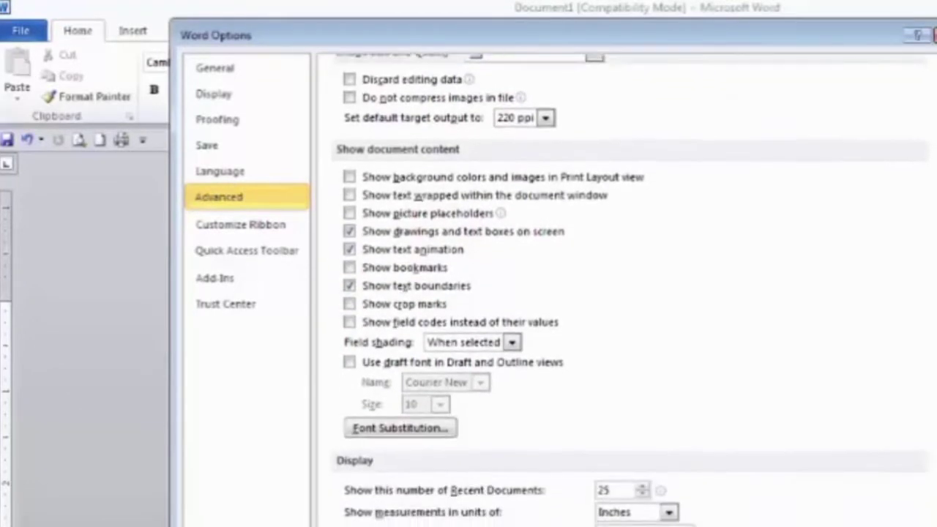
scroll(630, 292, "down", 1)
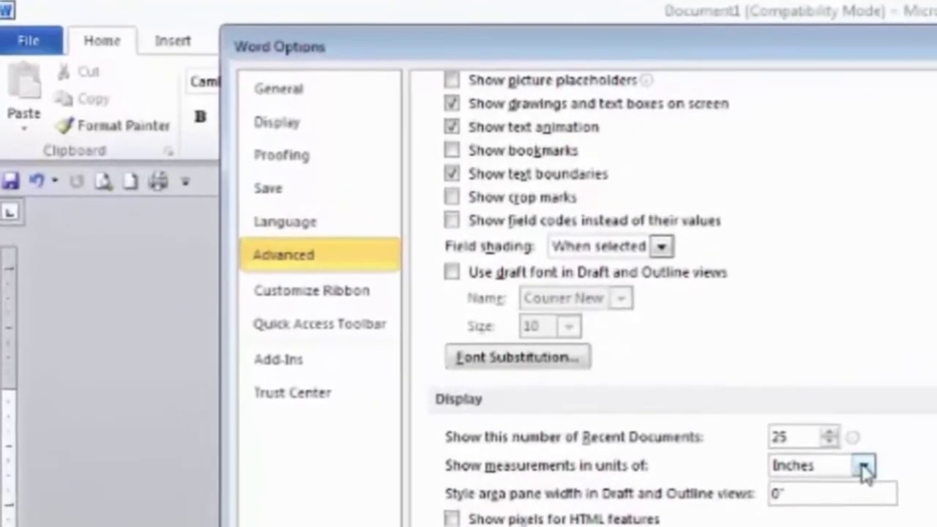
left_click(865, 468)
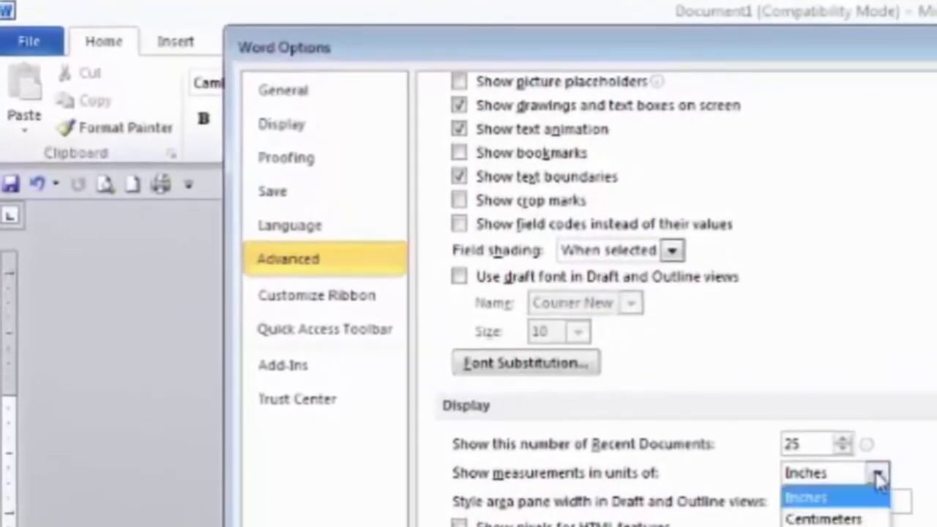
left_click(832, 519)
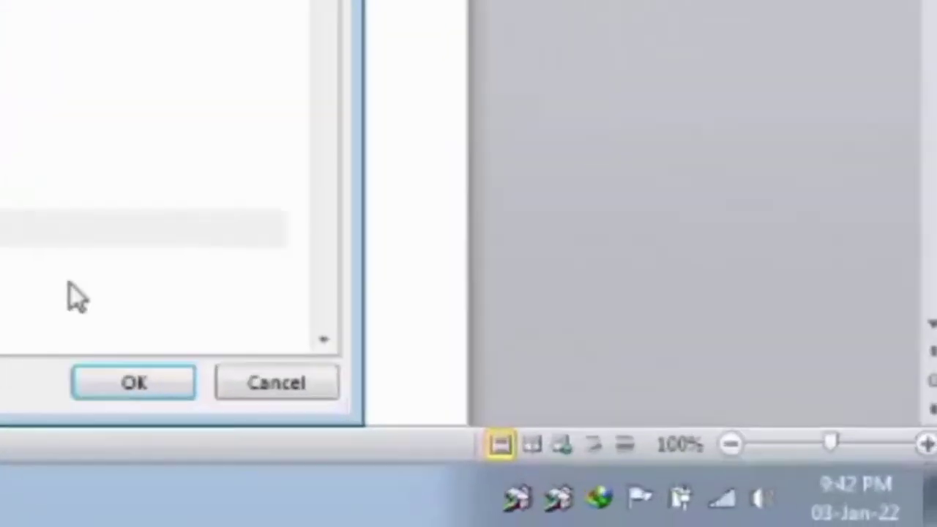
left_click(161, 386)
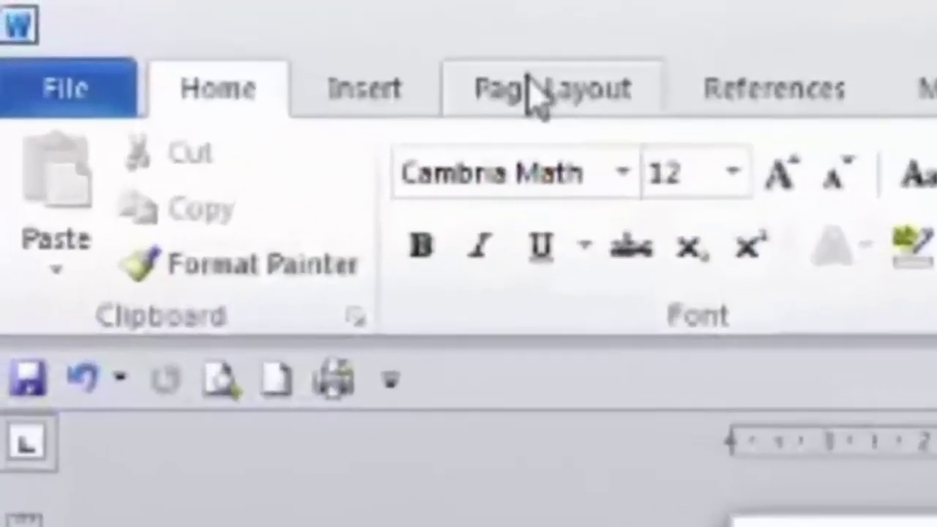
Enter custom page margins of 3 cm top, 3 cm bottom, 4 cm left and 3 cm right
left_click(316, 54)
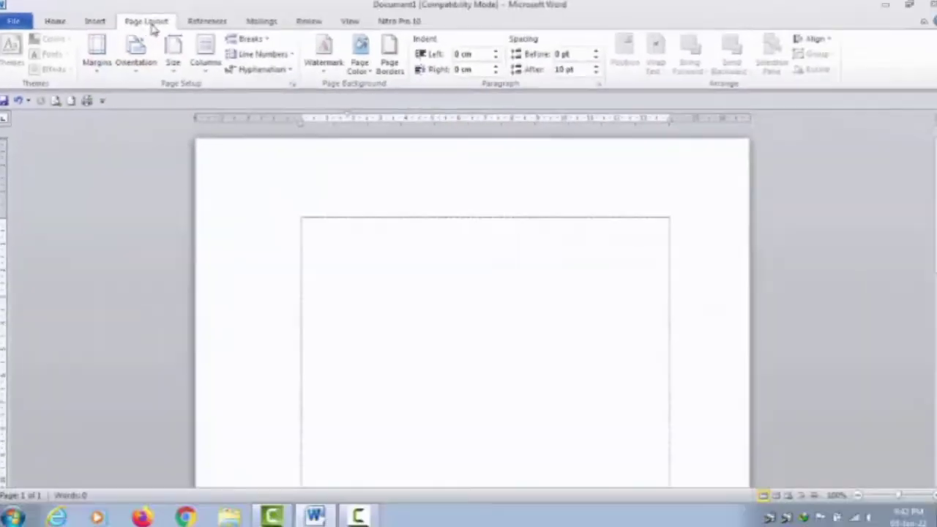
left_click(99, 77)
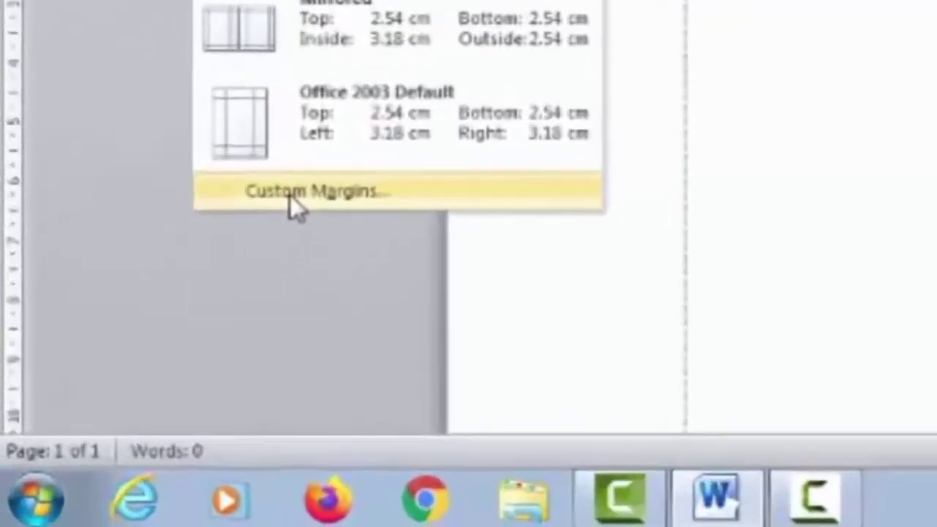
left_click(125, 382)
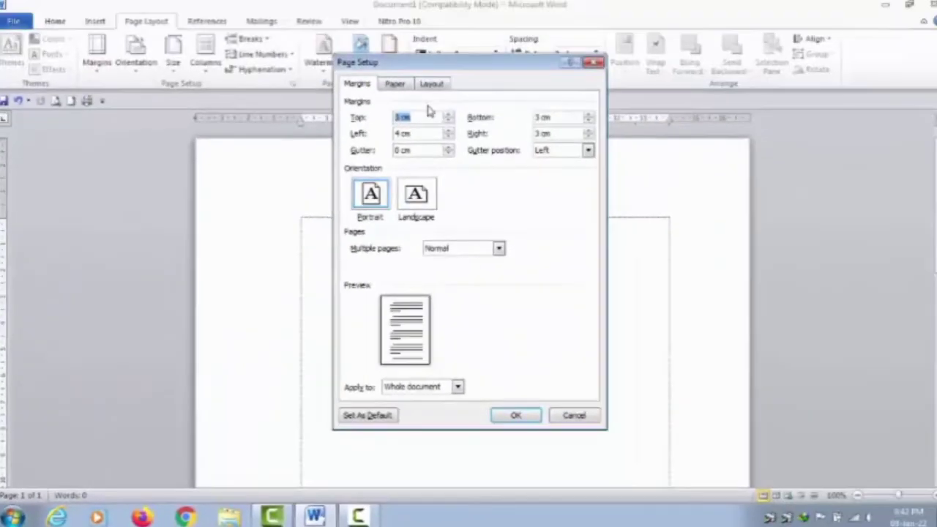
left_click(422, 121)
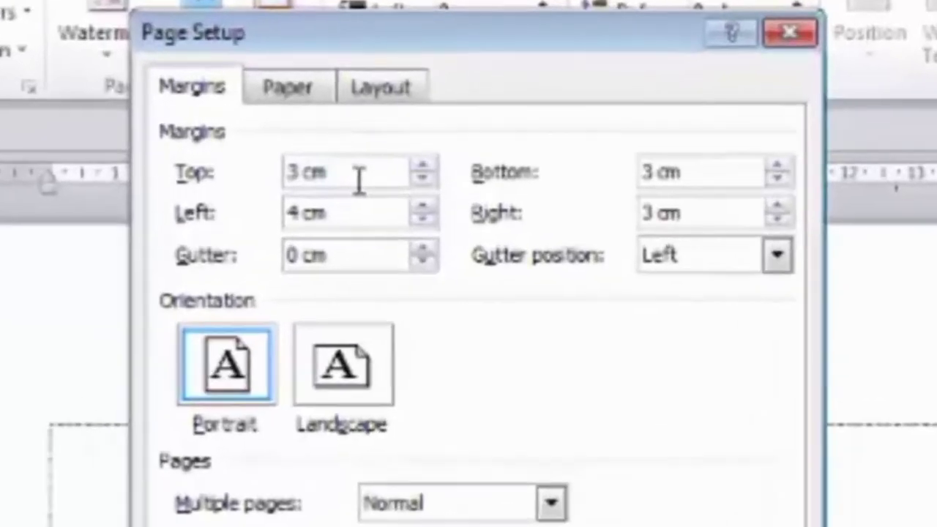
key("BackSpace")
key("BackSpace")
key("BackSpace")
key("BackSpace")
type("3")
key("Tab")
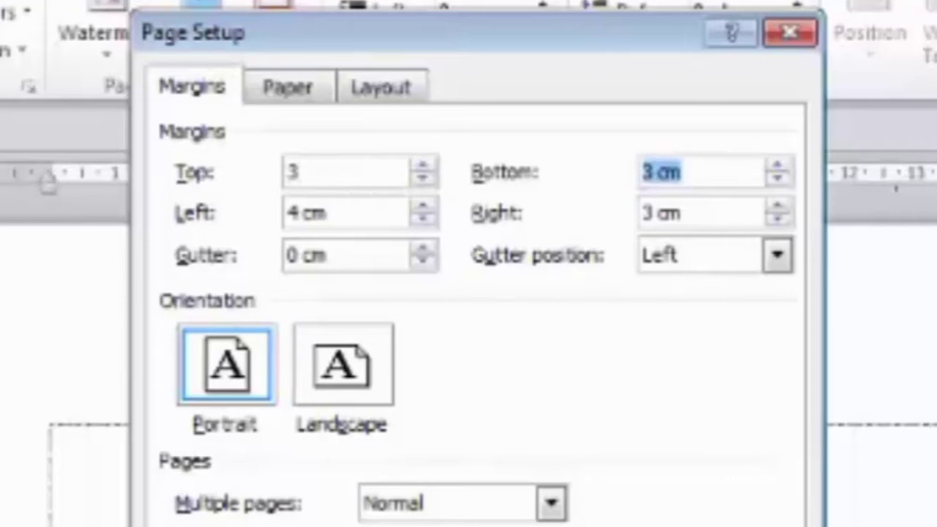
type("3")
key("Tab")
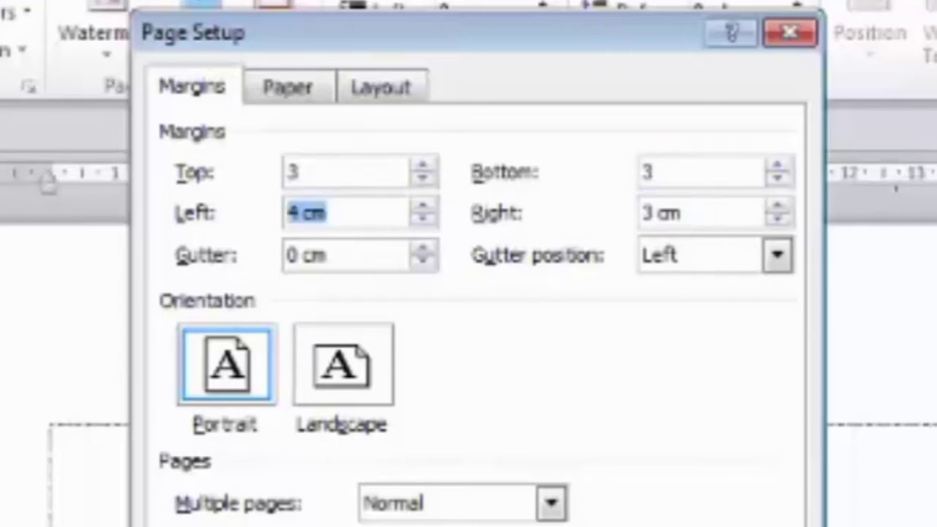
type("4")
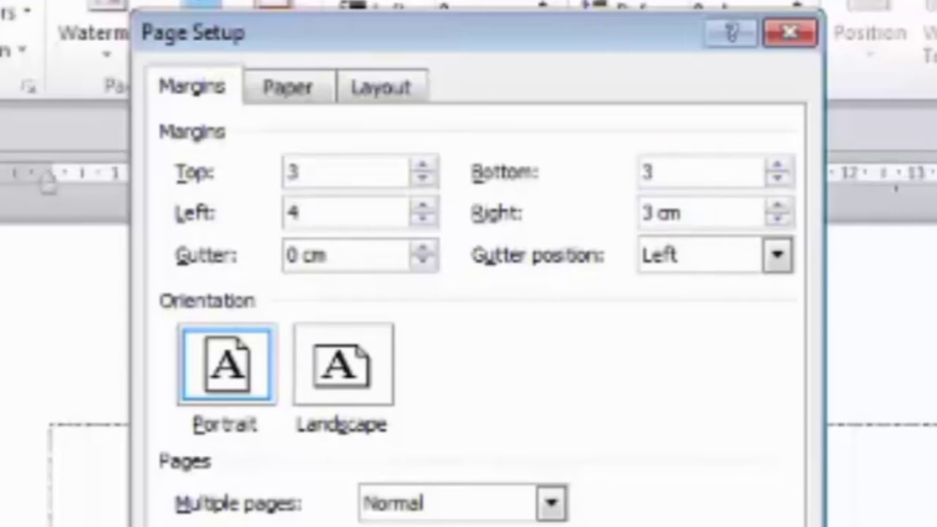
key("Tab")
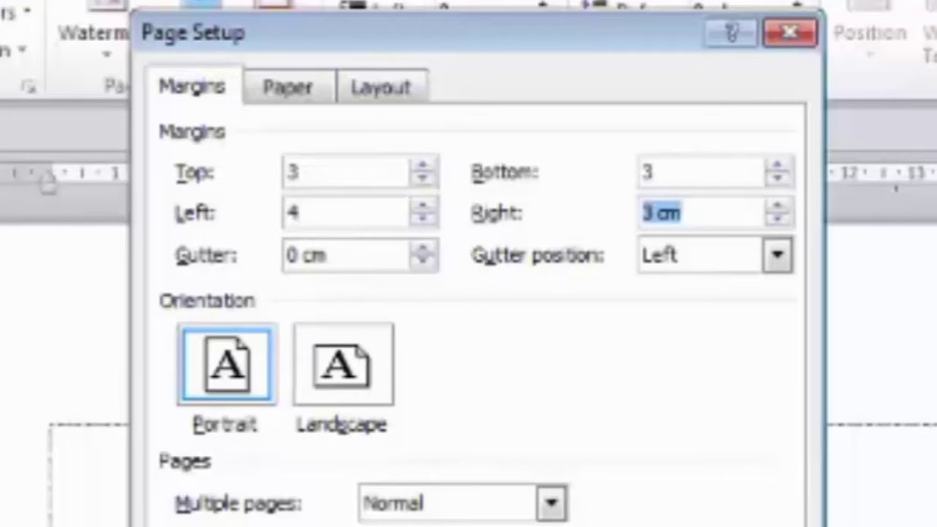
type("3")
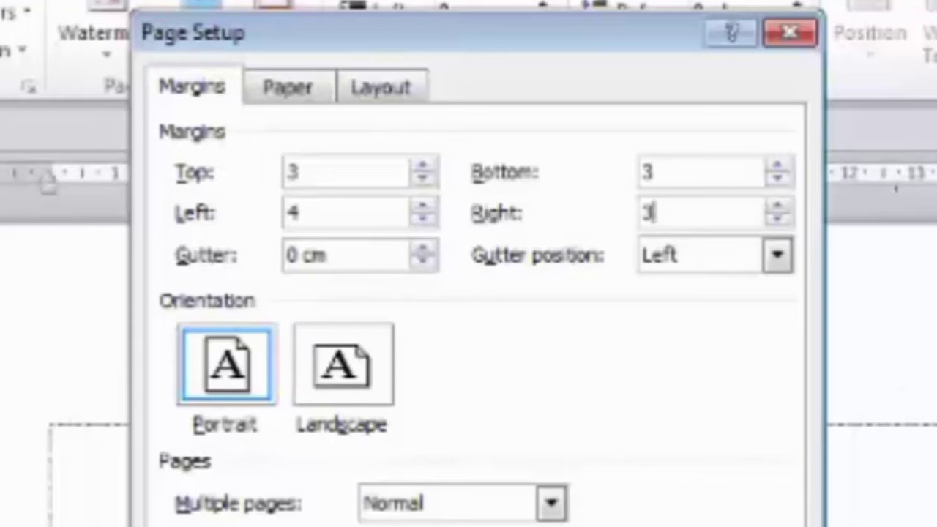
Review the paper and layout settings, and make this page setup the default for all new documents based on the Normal template
left_click(295, 91)
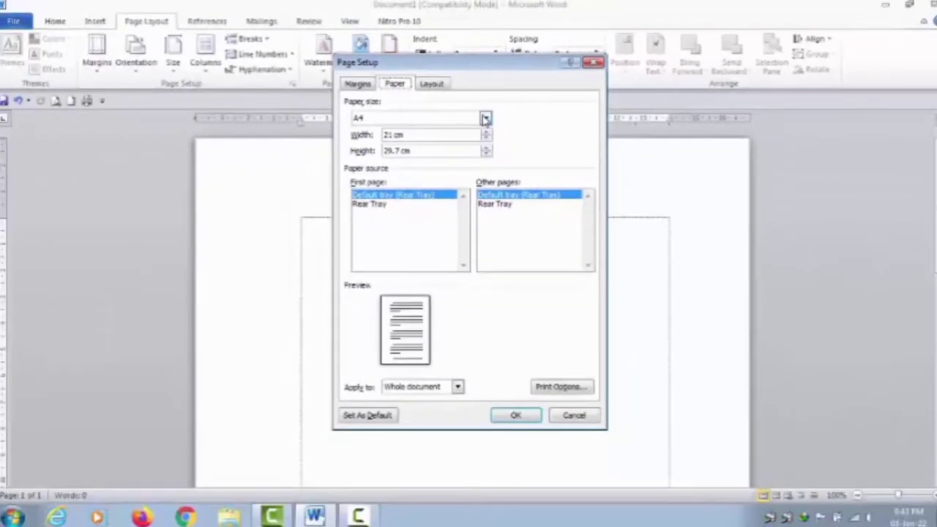
left_click(432, 85)
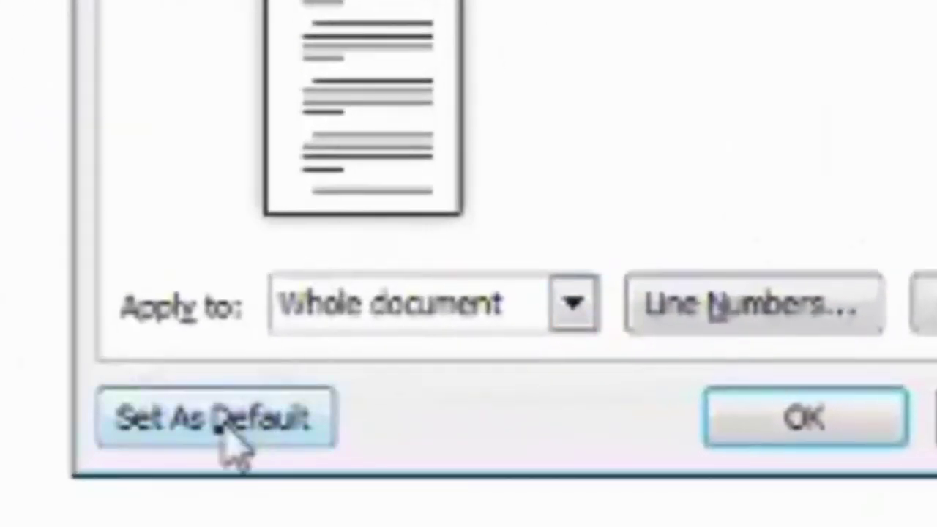
left_click(234, 443)
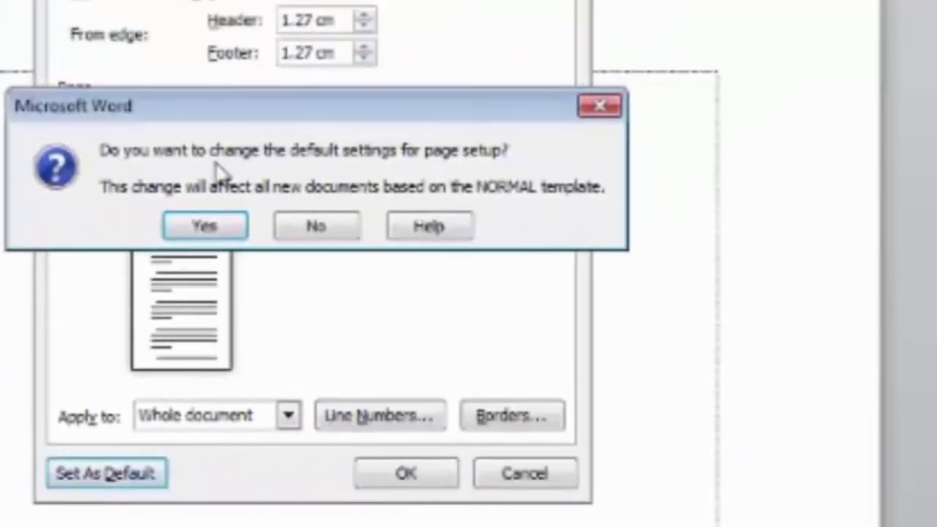
left_click(210, 226)
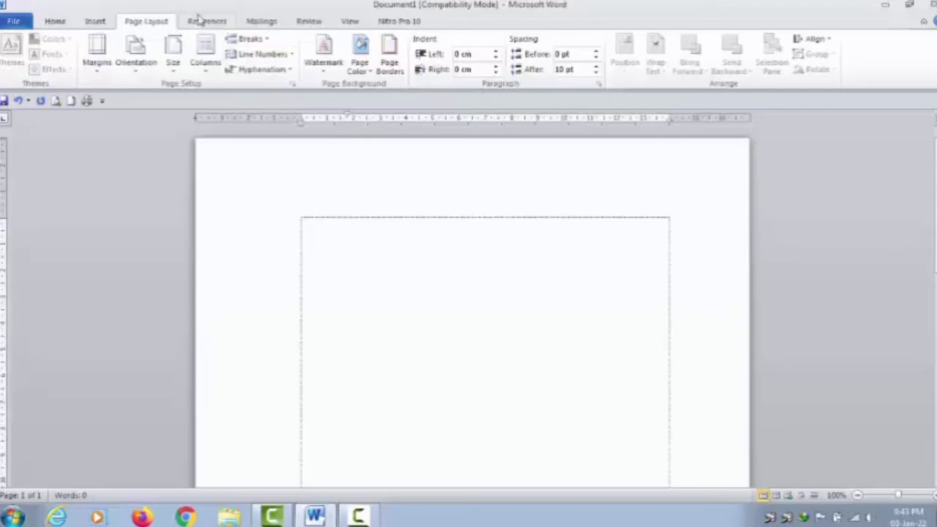
Reopen Page Setup to check its layout settings, and close it again
double_click(234, 122)
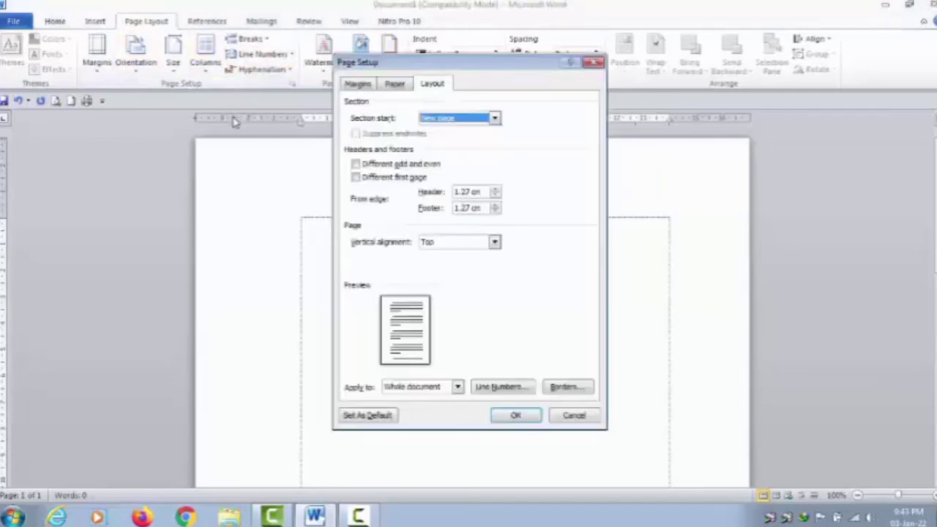
left_click(515, 415)
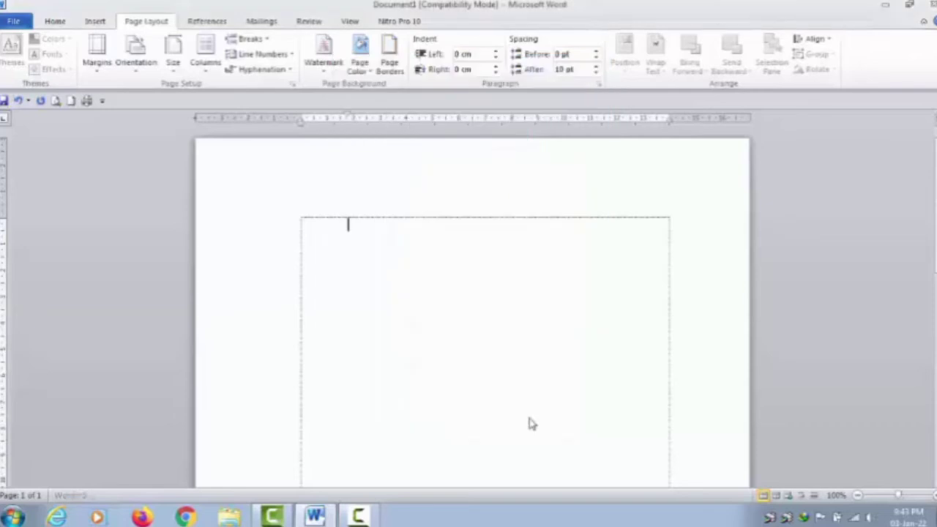
left_click(291, 85)
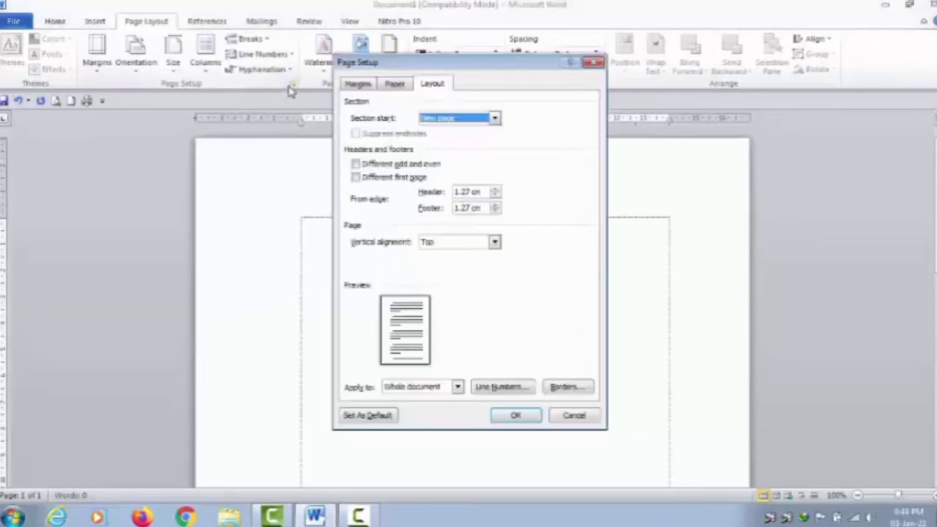
left_click(220, 86)
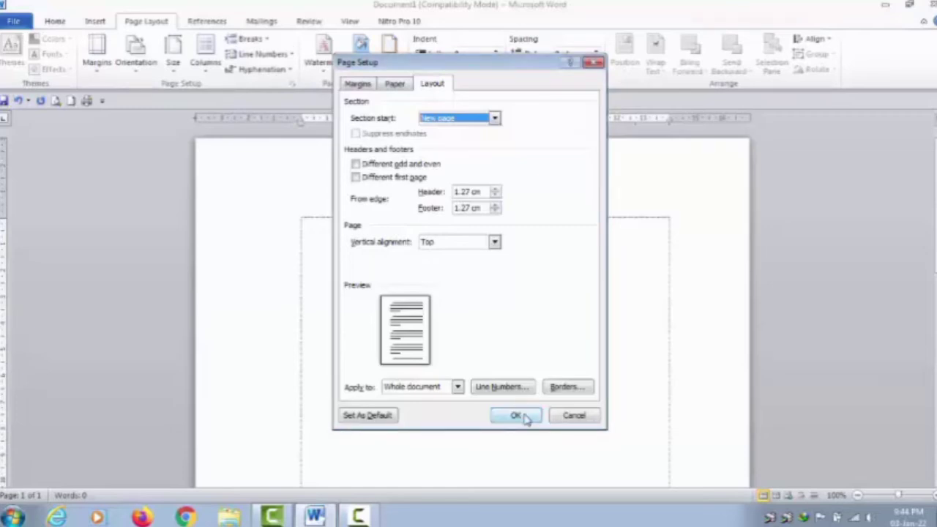
left_click(515, 416)
View the advanced font settings, and make Cambria Math 12 pt the default font for all documents based on the Normal template
key("ctrl+d")
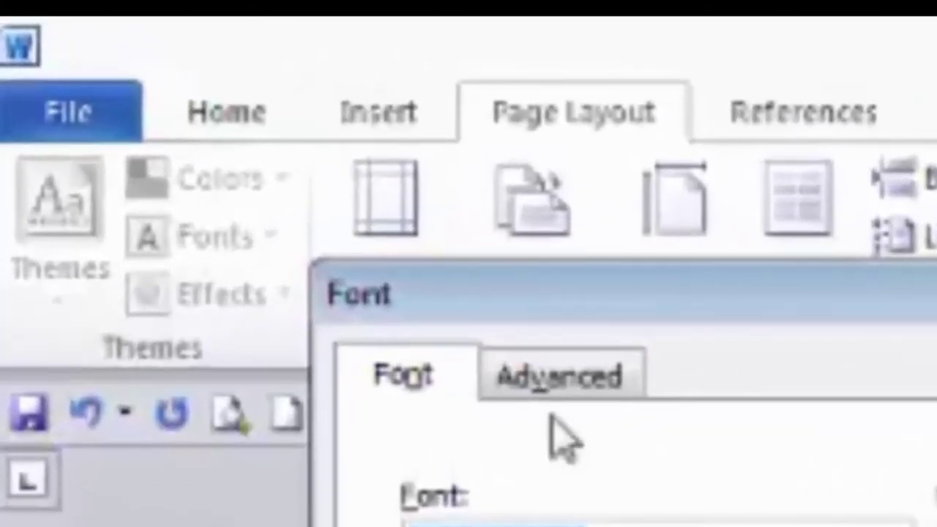
left_click(553, 386)
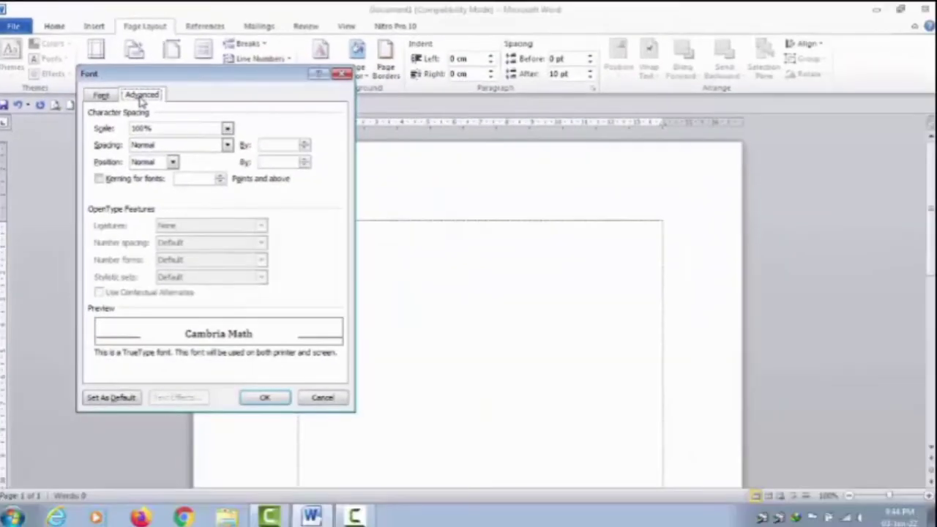
left_click(102, 96)
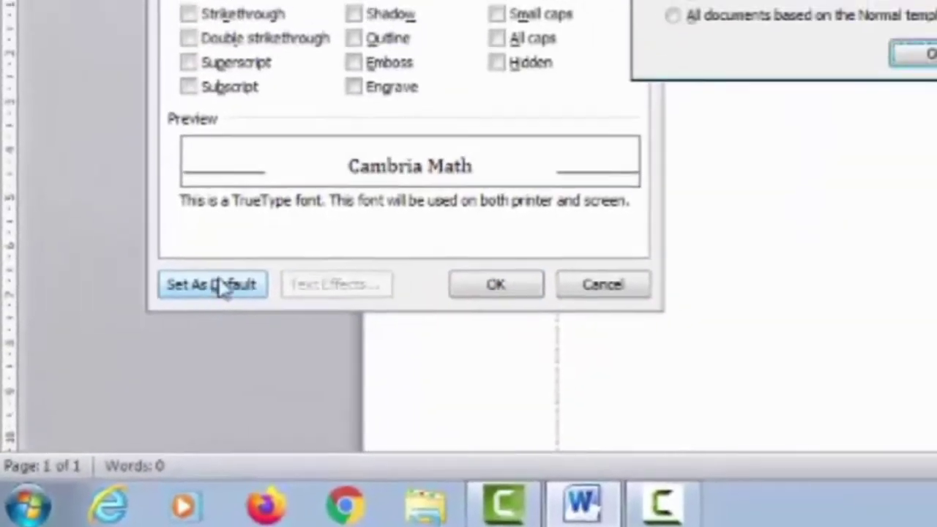
left_click(289, 209)
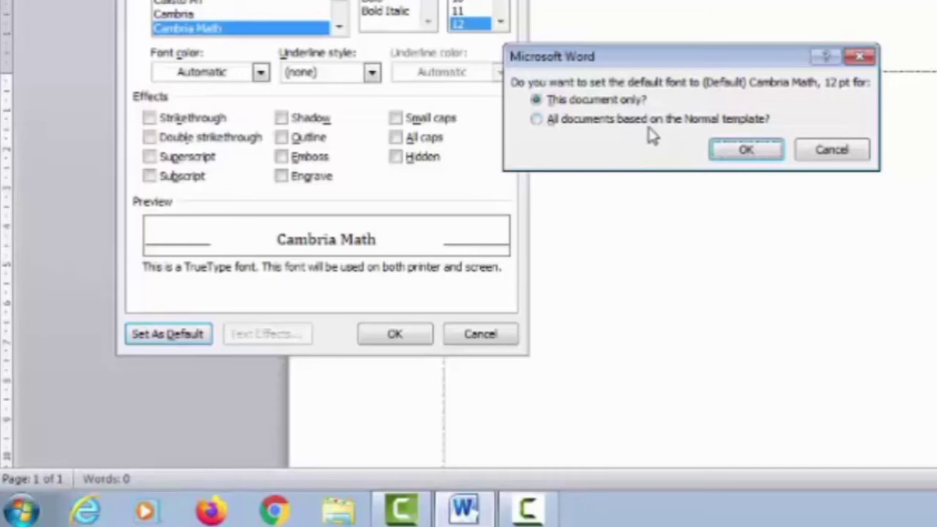
left_click(644, 120)
left_click(734, 156)
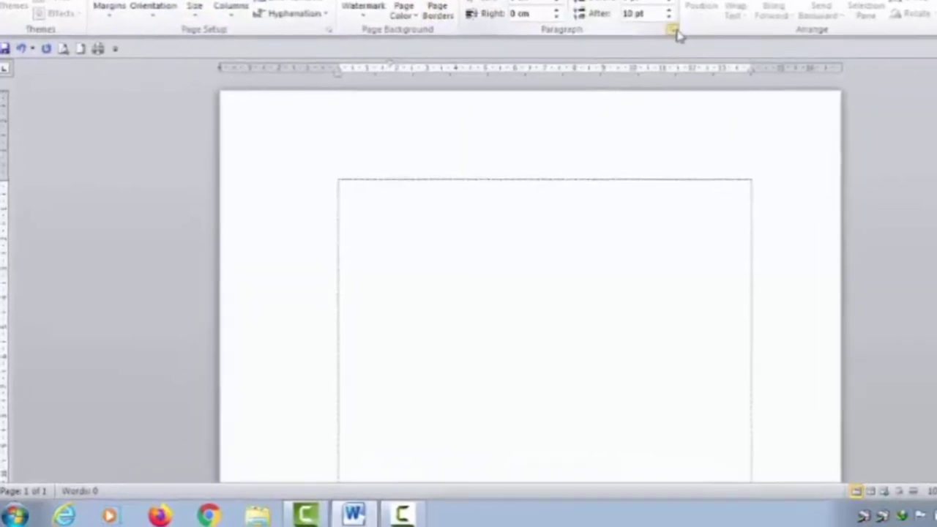
Try to set the first-line indent to 1.5 cm and make the paragraph settings the default for all documents based on the Normal template
left_click(671, 30)
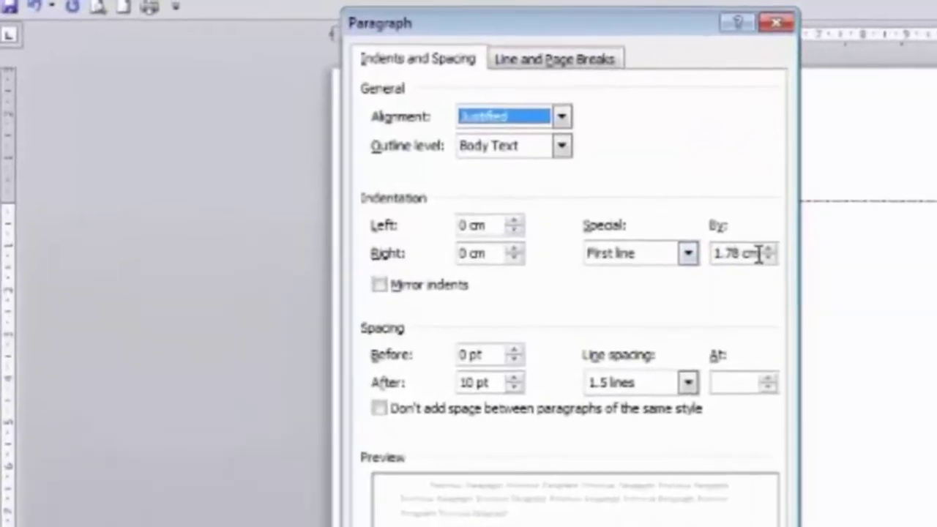
left_click(829, 284)
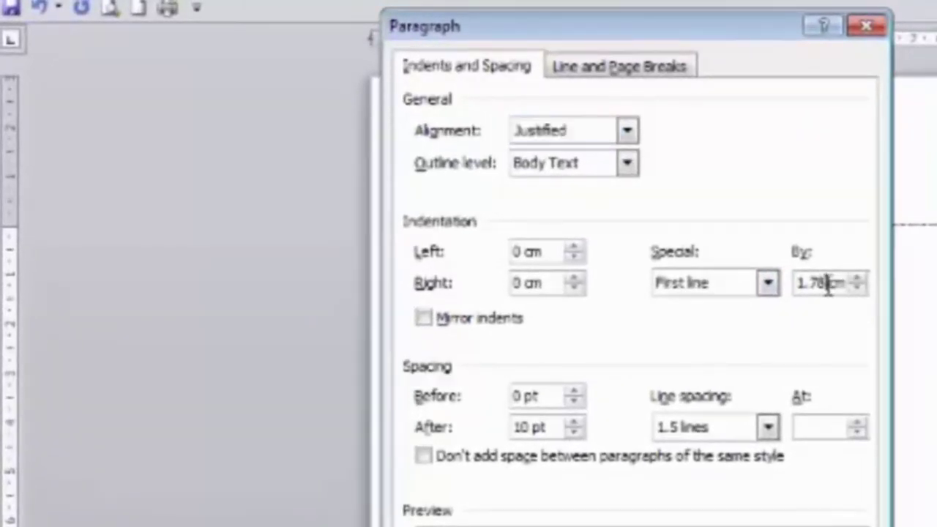
key("BackSpace")
key("BackSpace")
type("5")
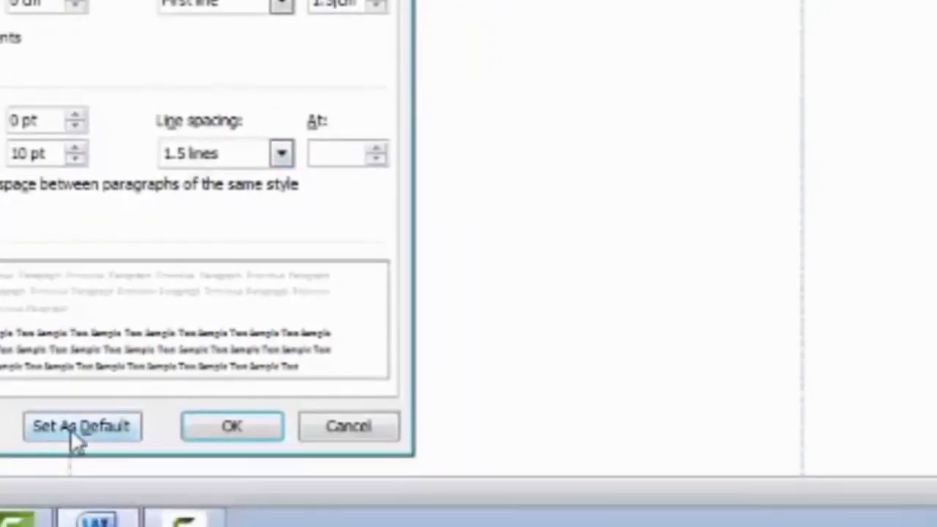
left_click(70, 429)
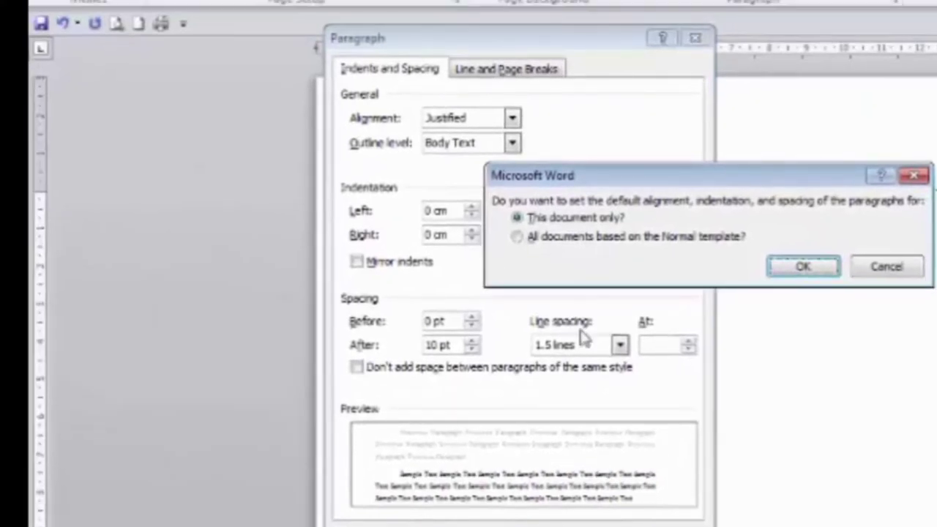
left_click(593, 246)
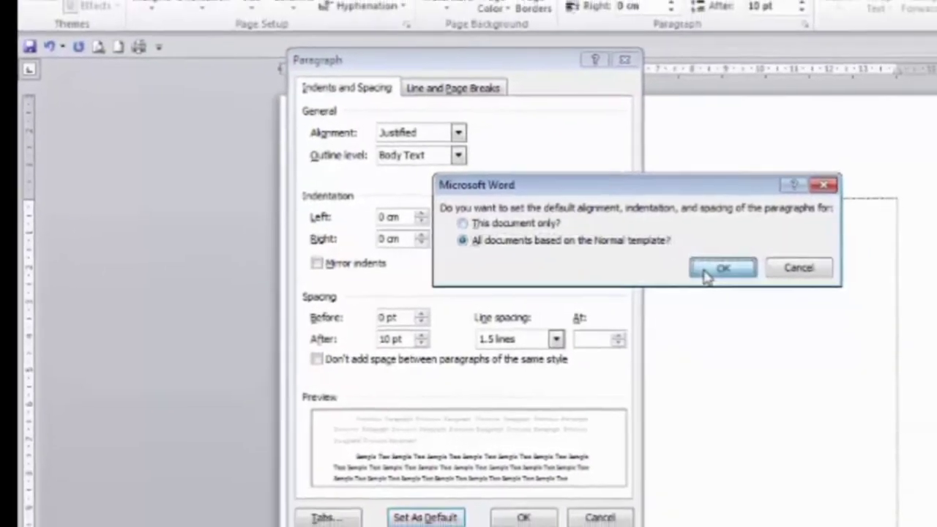
left_click(786, 268)
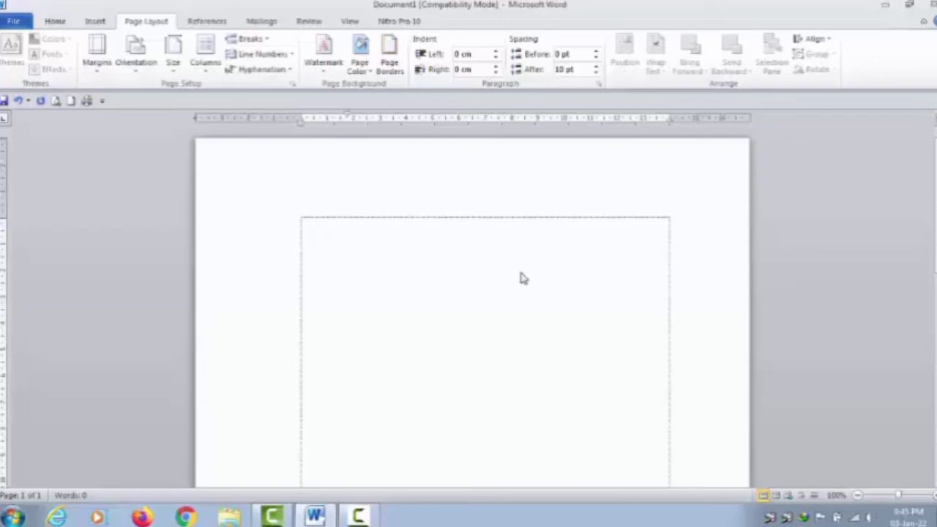
Write a three-line paragraph of filler text on the blank page, beginning "KKJJJ JIIH" and ending "iiwhihwwiwji.", to test the paragraph formatting
type("KKJJJ JJJH")
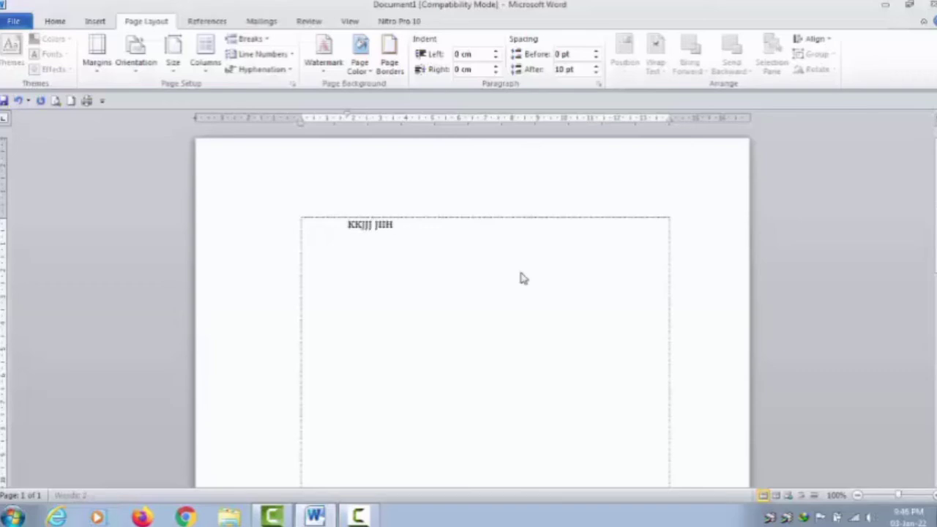
key("Caps_Lock")
type("oljjoj pkpo")
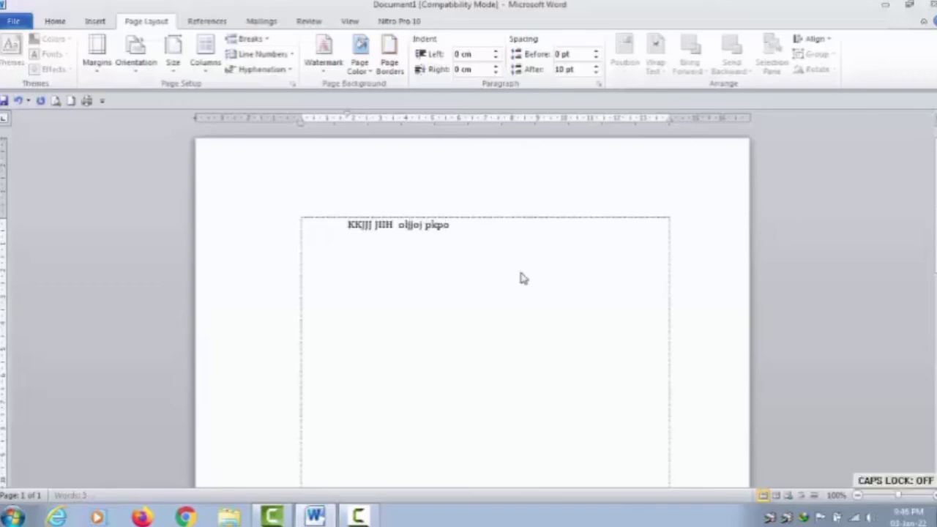
type(" ppkkoj jkjd")
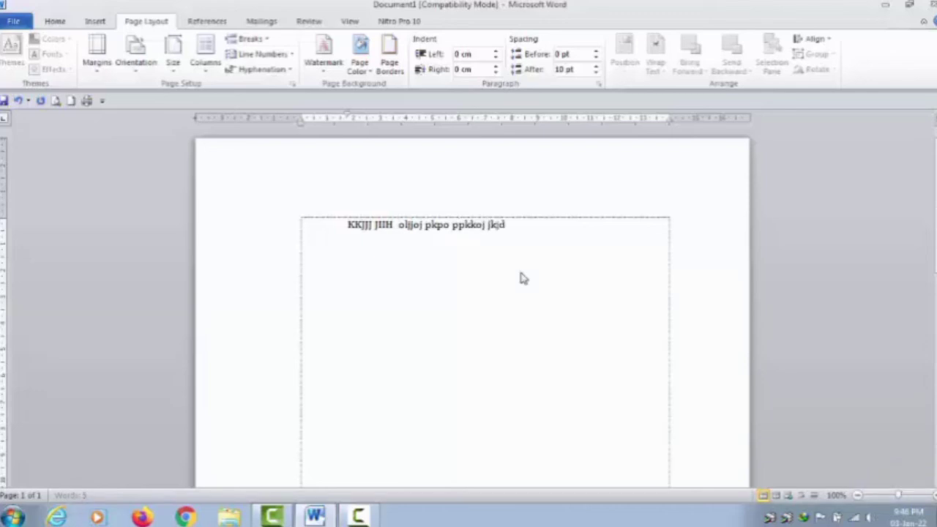
type("ji odjdhdh")
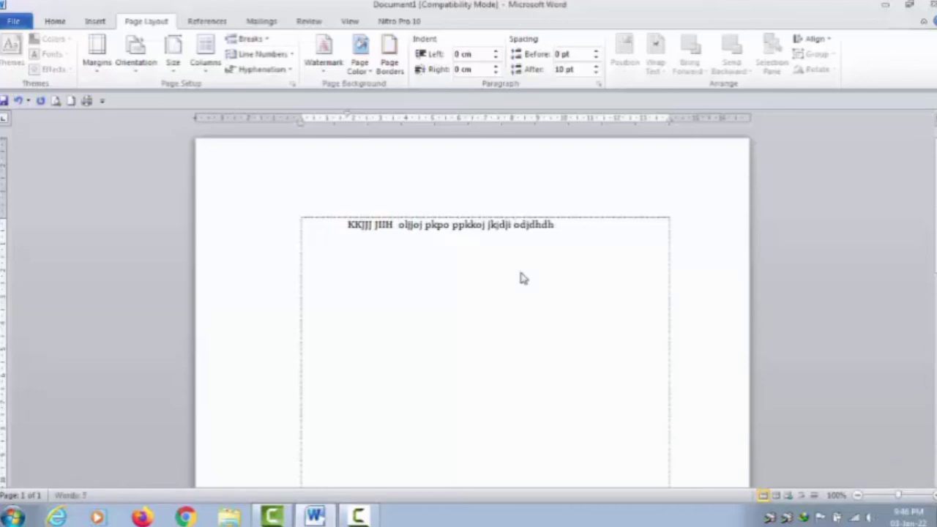
type(" idjied diiu iudiud isi iujsi")
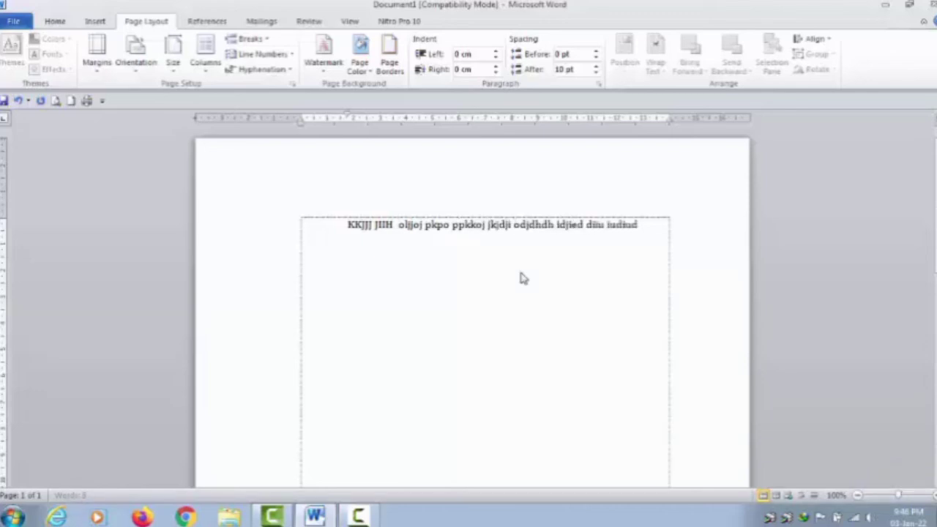
type(" isdui")
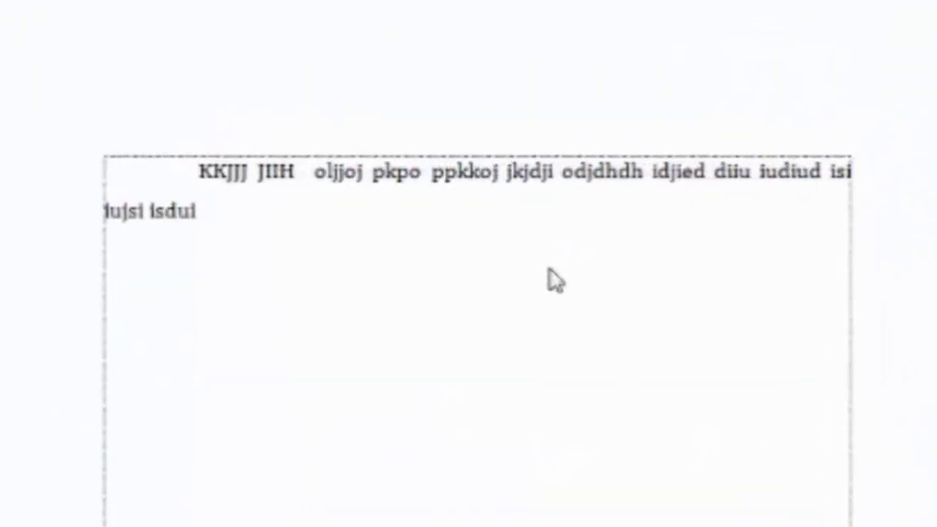
type("dd diid ijiwd")
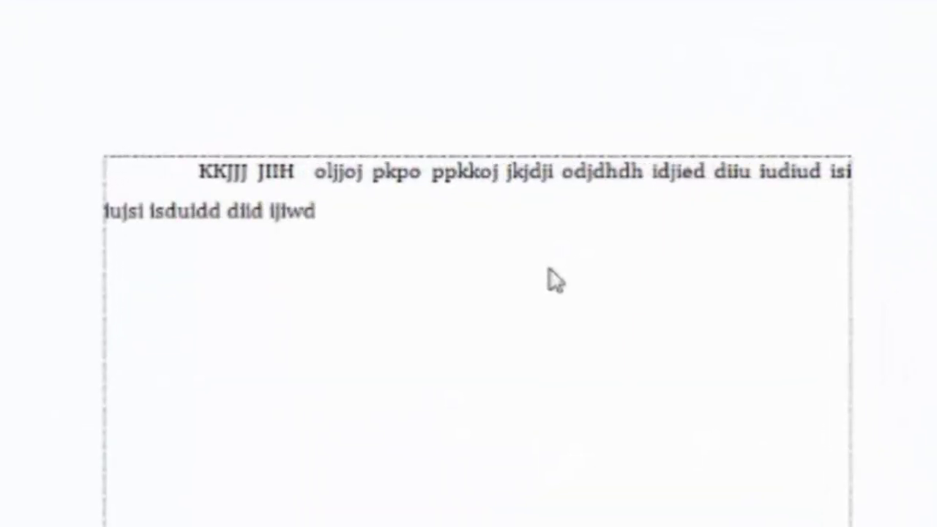
type(" jdiiwh iwhdihowo")
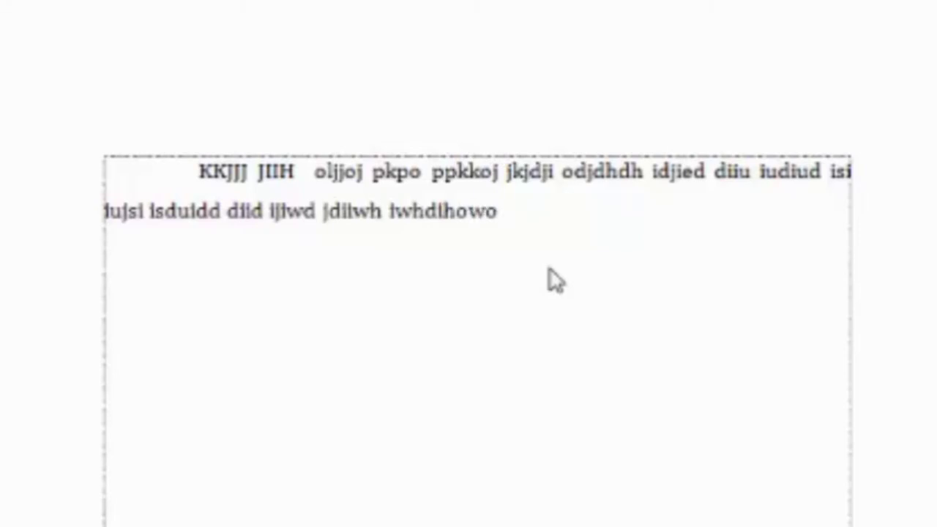
type(" ijdwihwh dwidh wj")
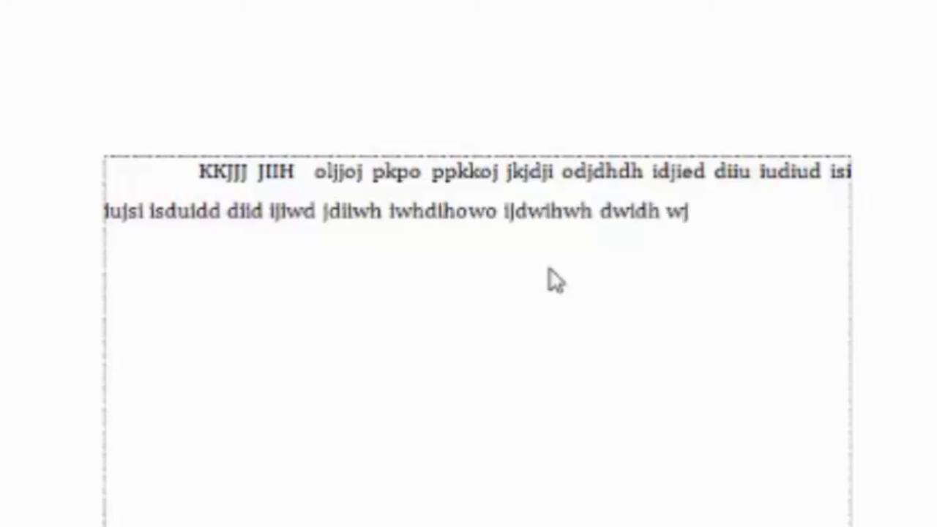
type("d widwh wihdih")
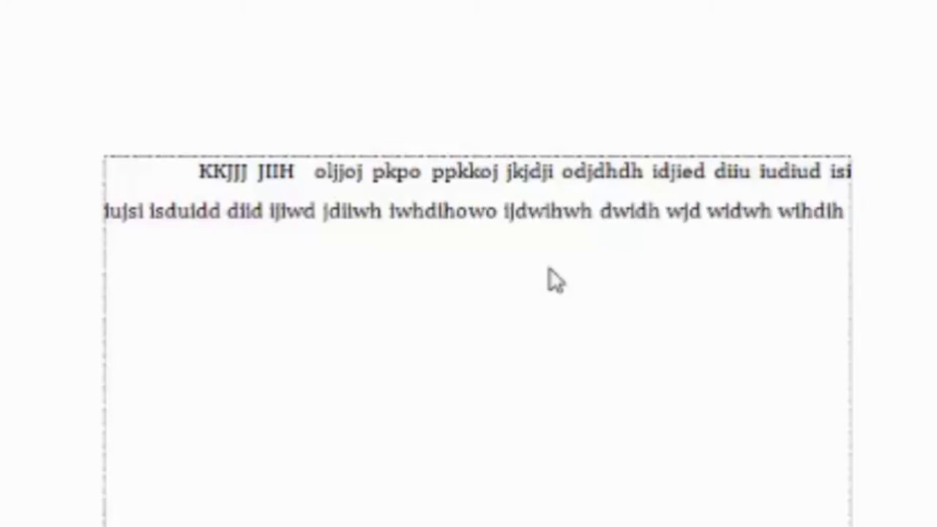
type(" ihdi jdwh dih")
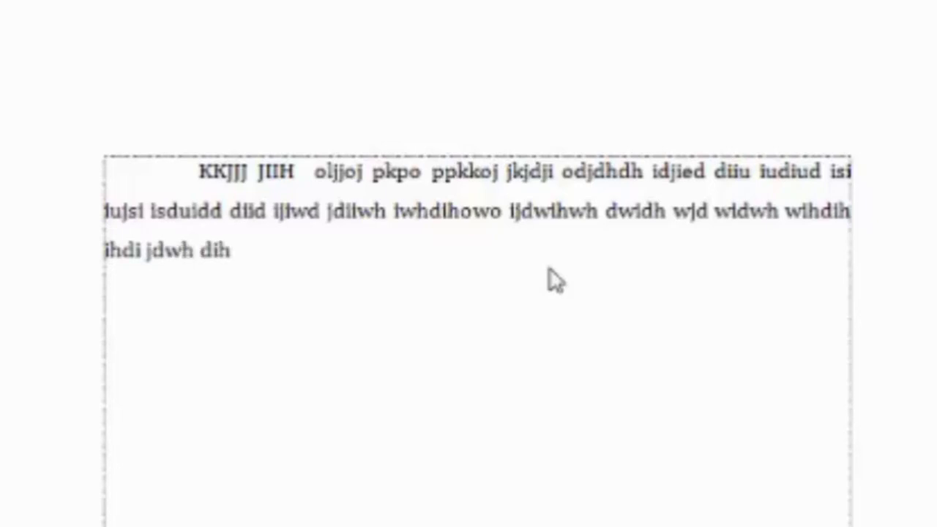
type("wh wwihhwihwwi")
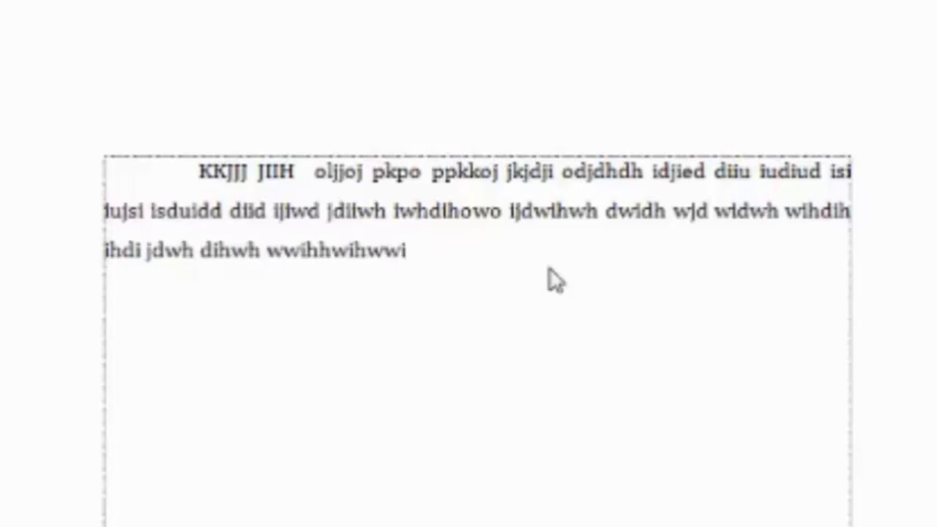
type(" iiwhihwwiwji.")
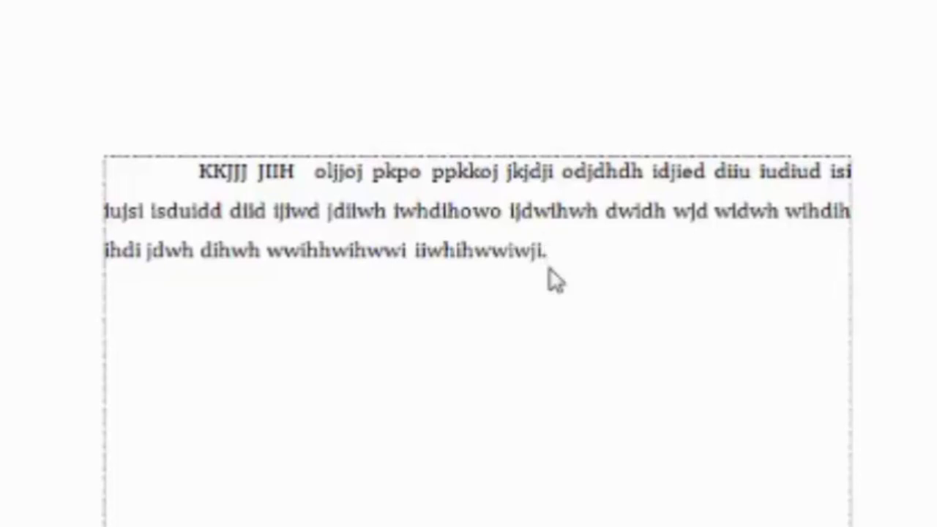
Add a second paragraph of filler text below the first, beginning "Jwwgwgwu" and running onto a second line ending with a period
type(" Jwwgw")
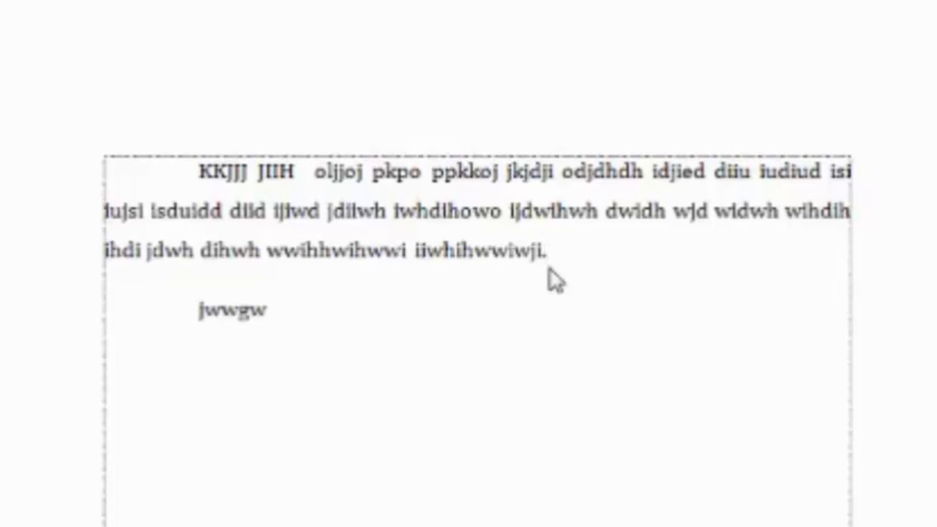
type("gwu wijdwhwuhuwhwh")
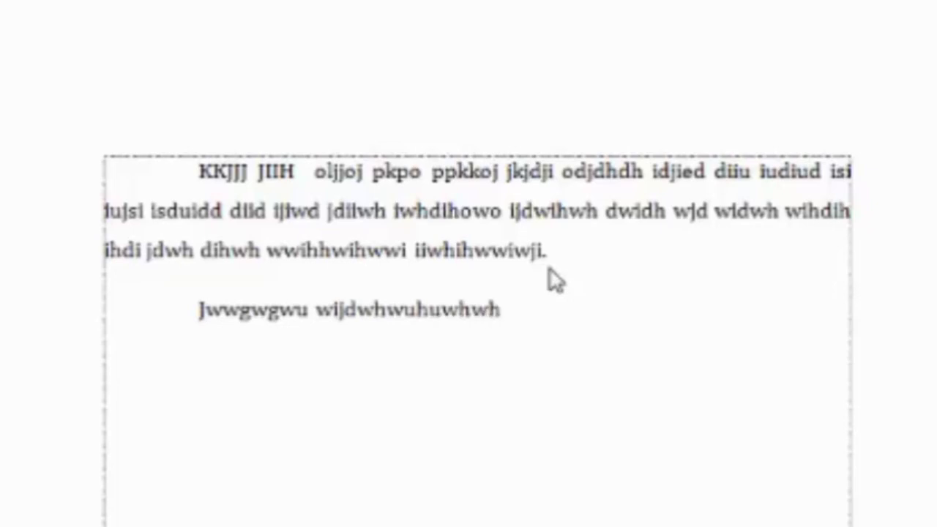
type("wikjhdh sdhjw")
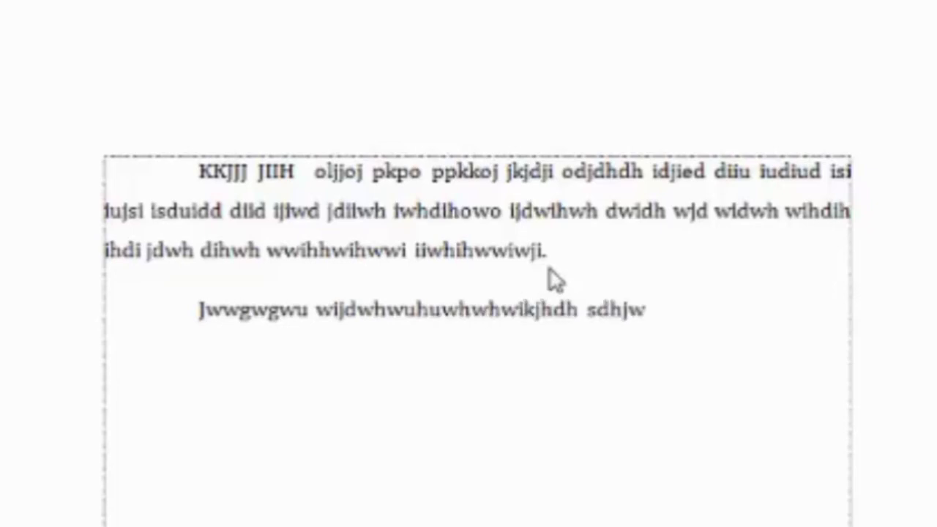
type("hwhuhuihwhdwh ihwhuwjjhwdhuw")
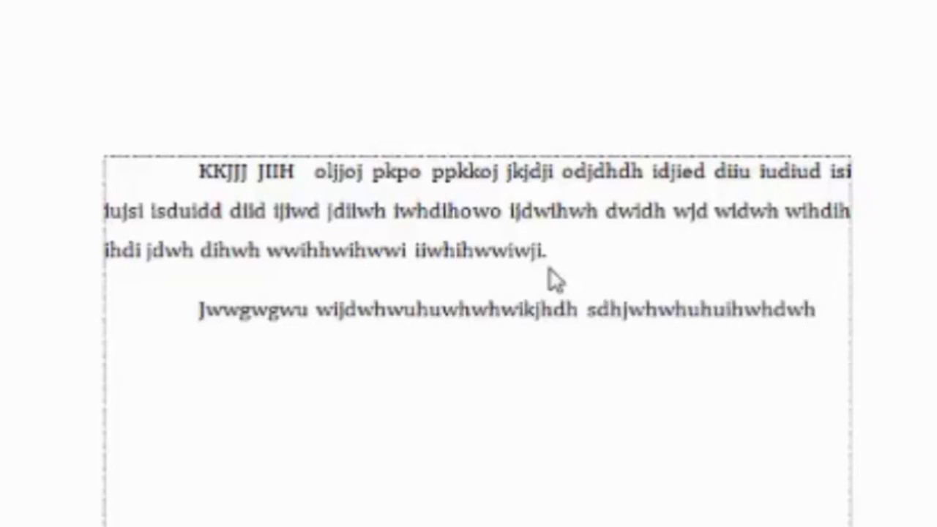
type("uwh")
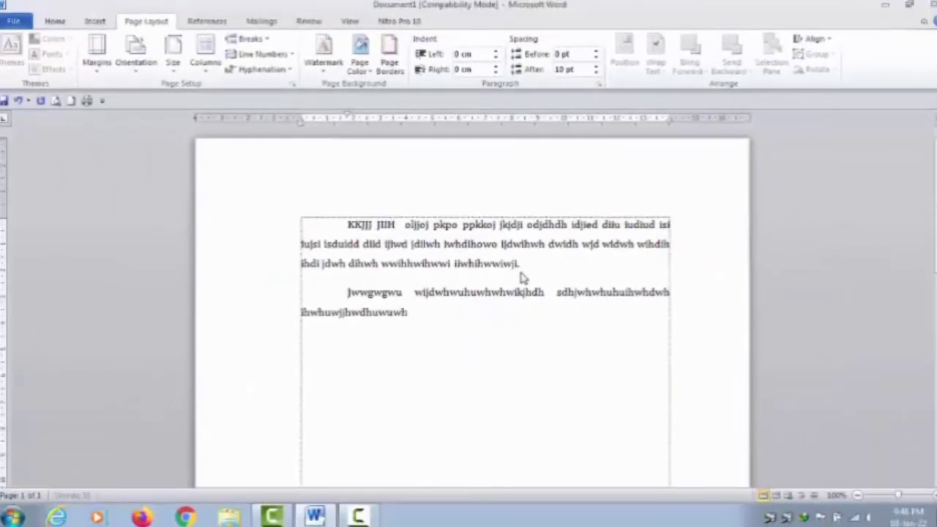
type("ud.")
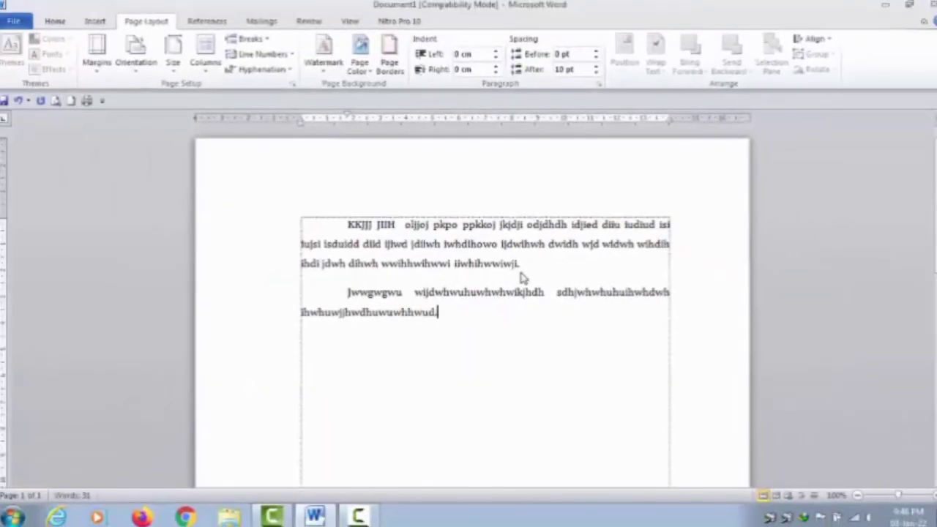